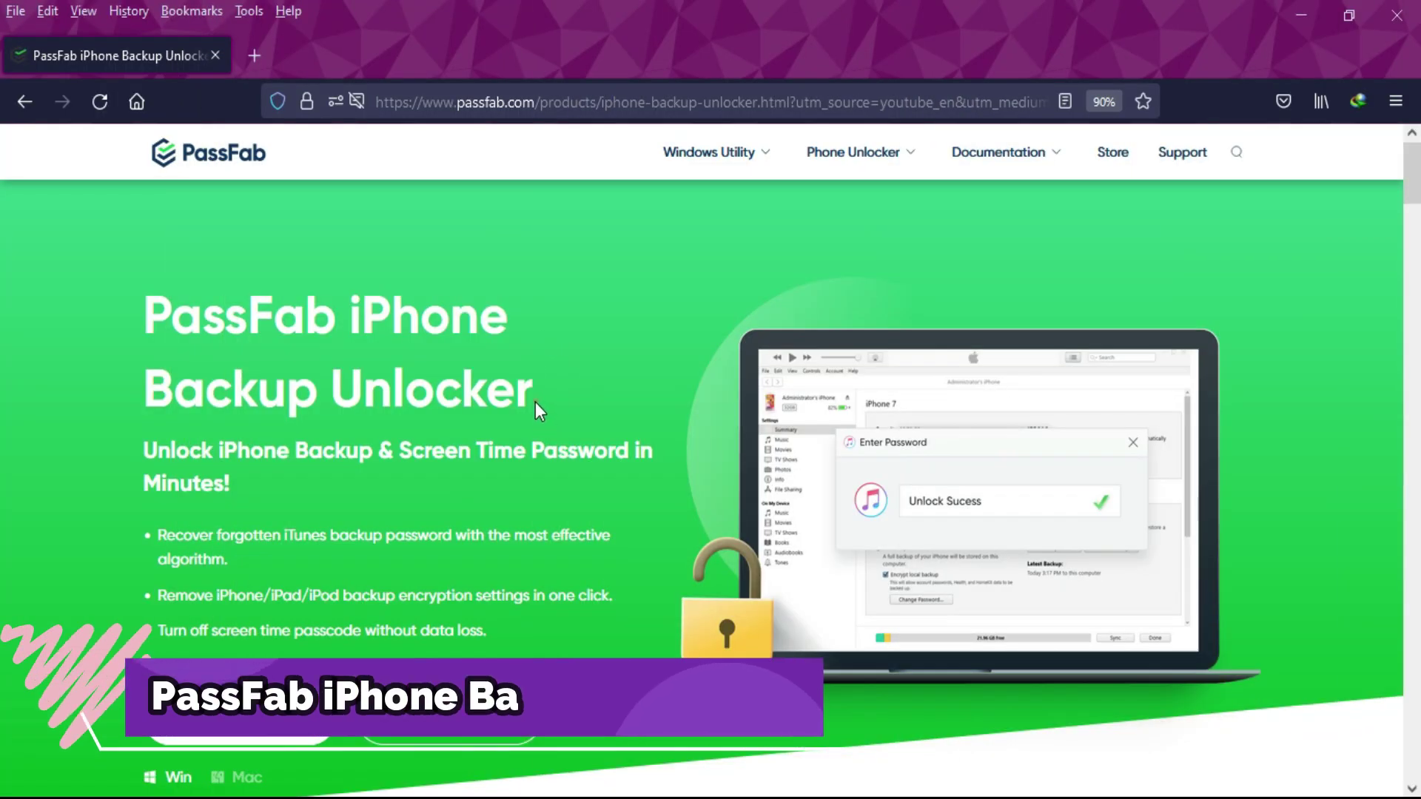
Browse the PassFab iPhone Backup Unlocker product page in Firefox and return to the top
left_click_drag(535, 402, 145, 295)
left_click(384, 455)
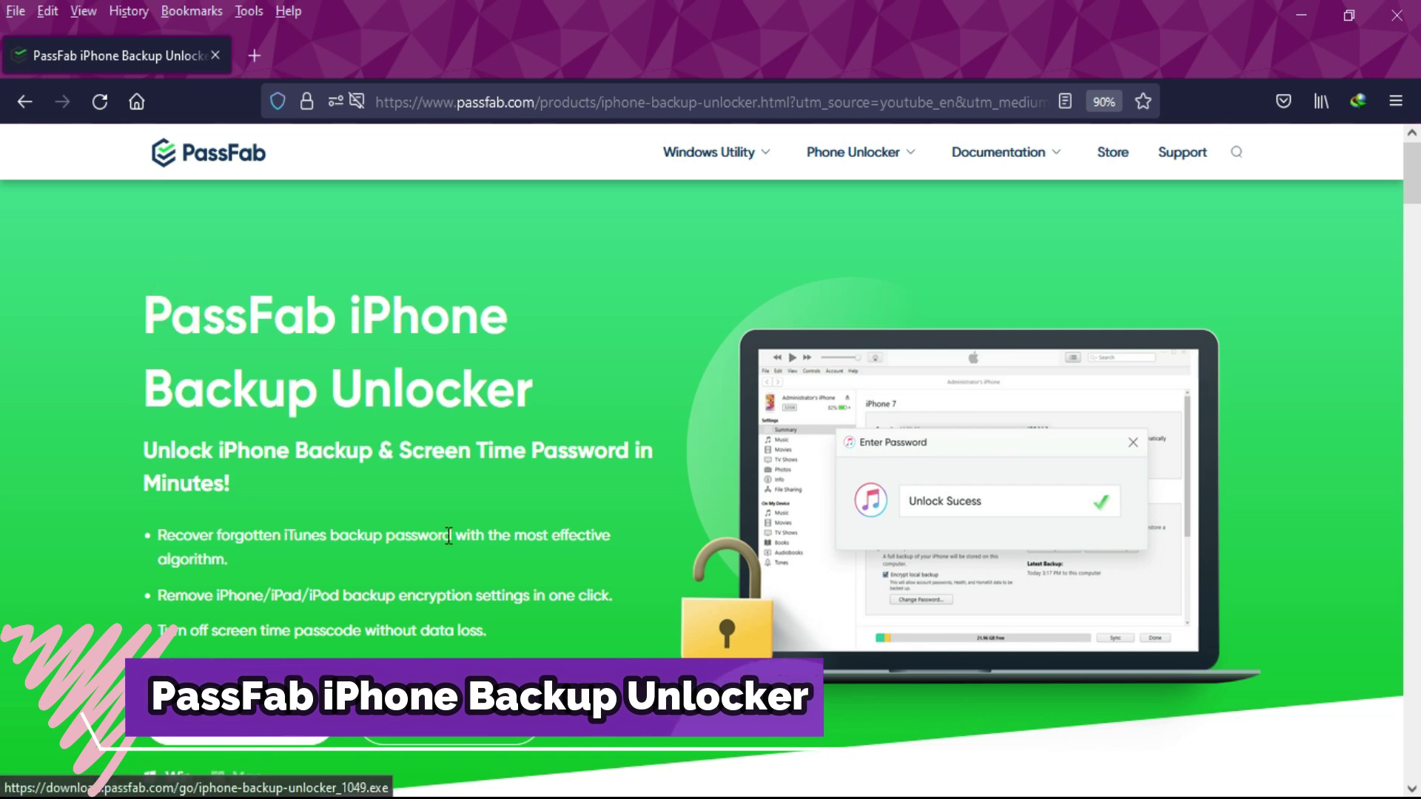
scroll(580, 563, "down", 5)
scroll(580, 562, "down", 3)
scroll(581, 564, "down", 1)
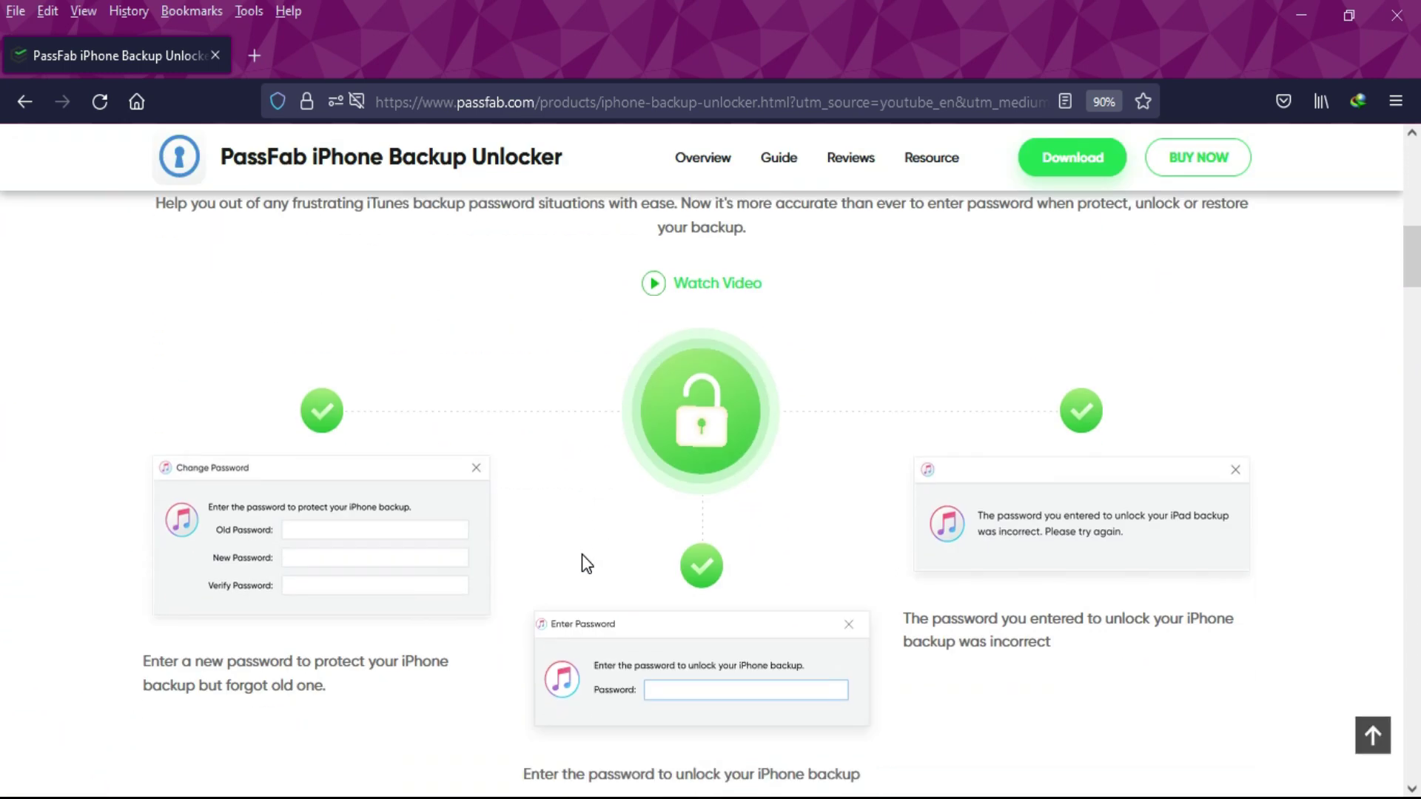
scroll(582, 562, "down", 2)
scroll(386, 371, "up", 1)
scroll(645, 453, "down", 2)
scroll(771, 441, "down", 5)
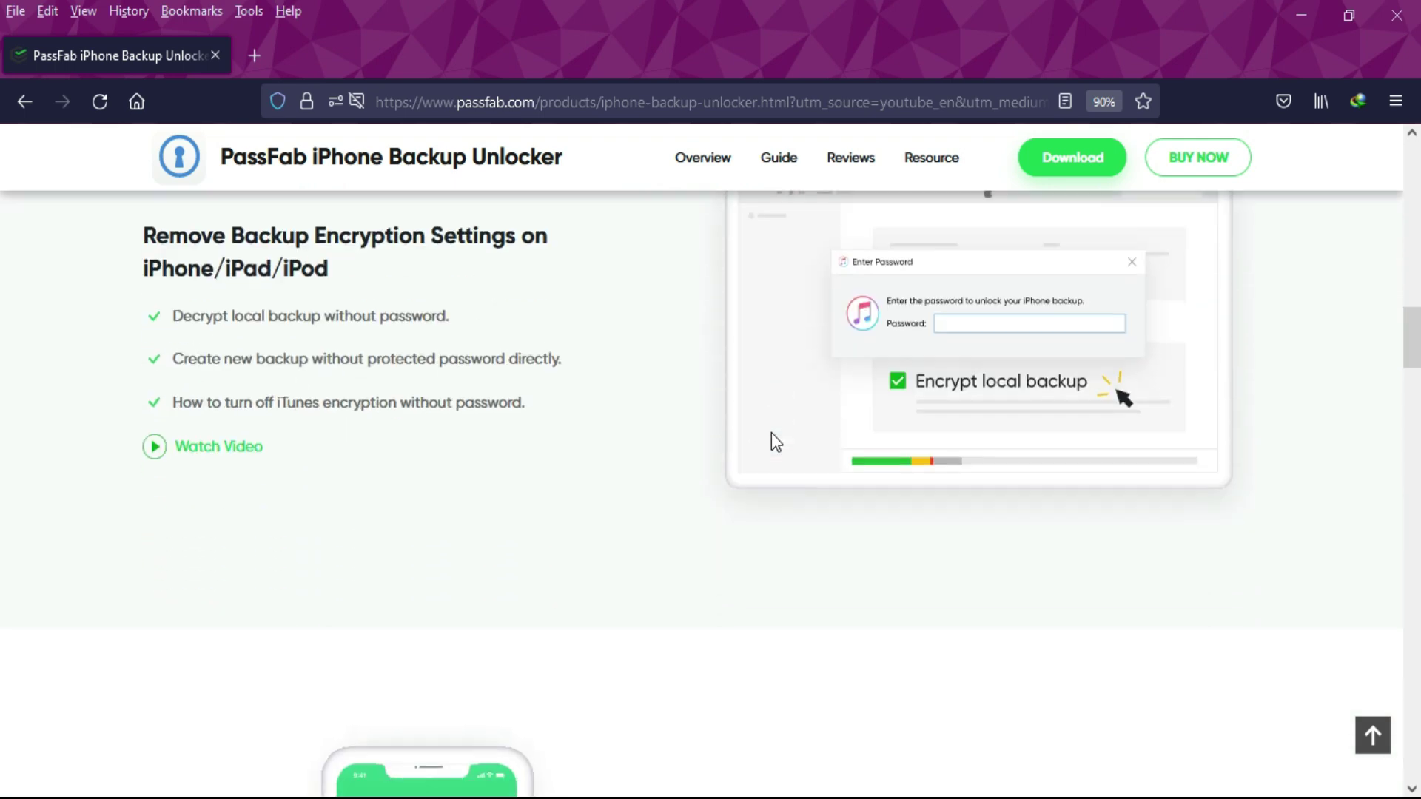
scroll(261, 358, "down", 5)
scroll(288, 454, "down", 1)
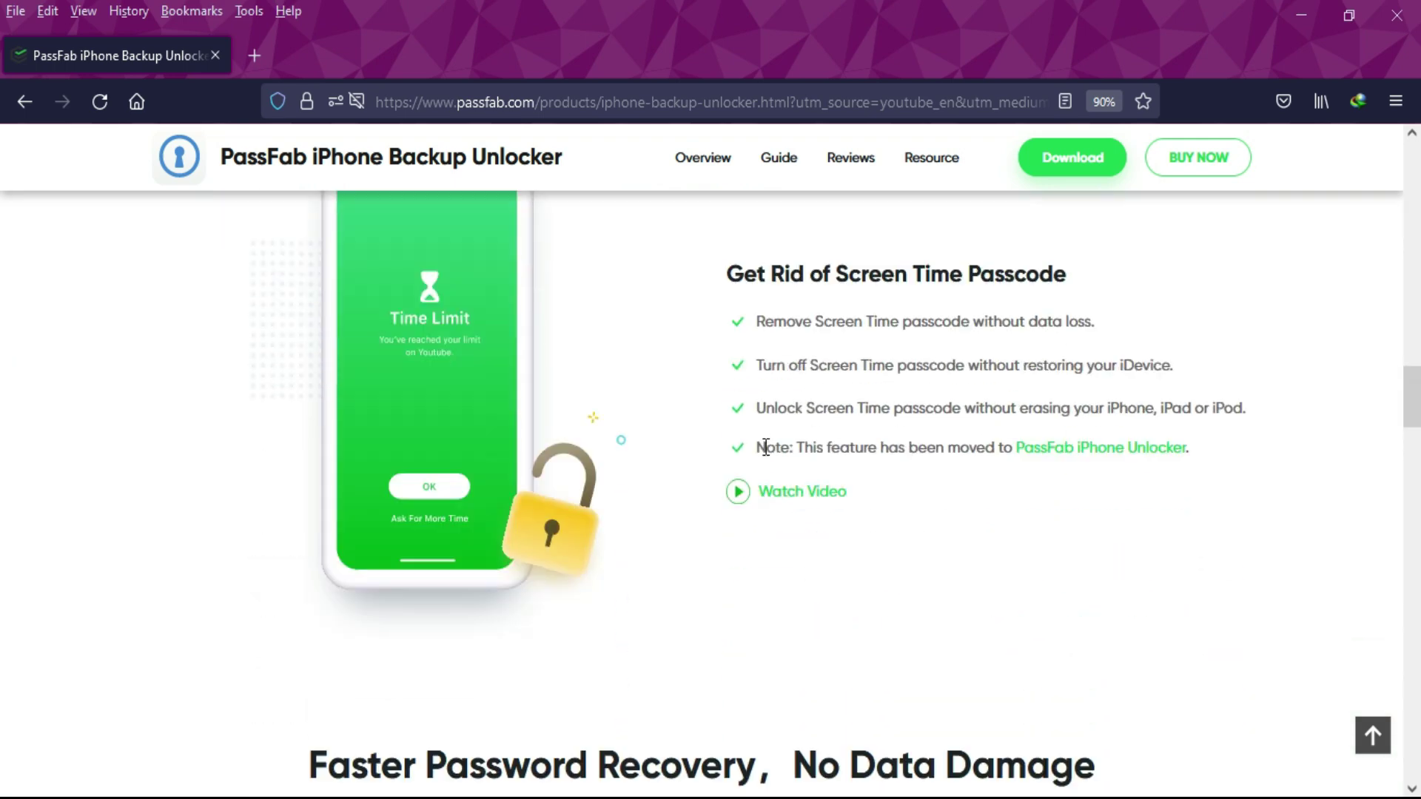
scroll(764, 447, "down", 5)
scroll(483, 434, "down", 1)
scroll(859, 486, "down", 4)
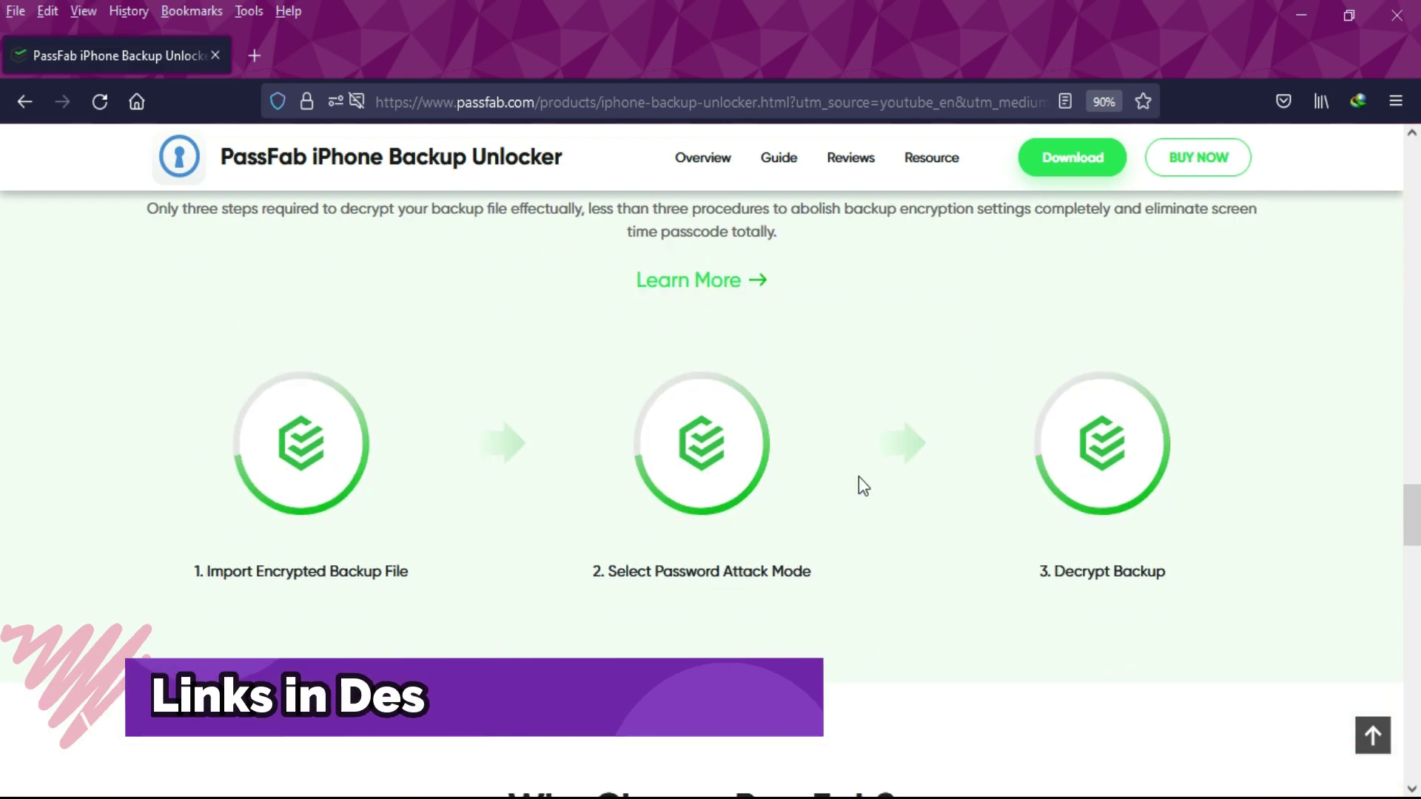
scroll(858, 485, "down", 5)
scroll(1409, 600, "down", 1)
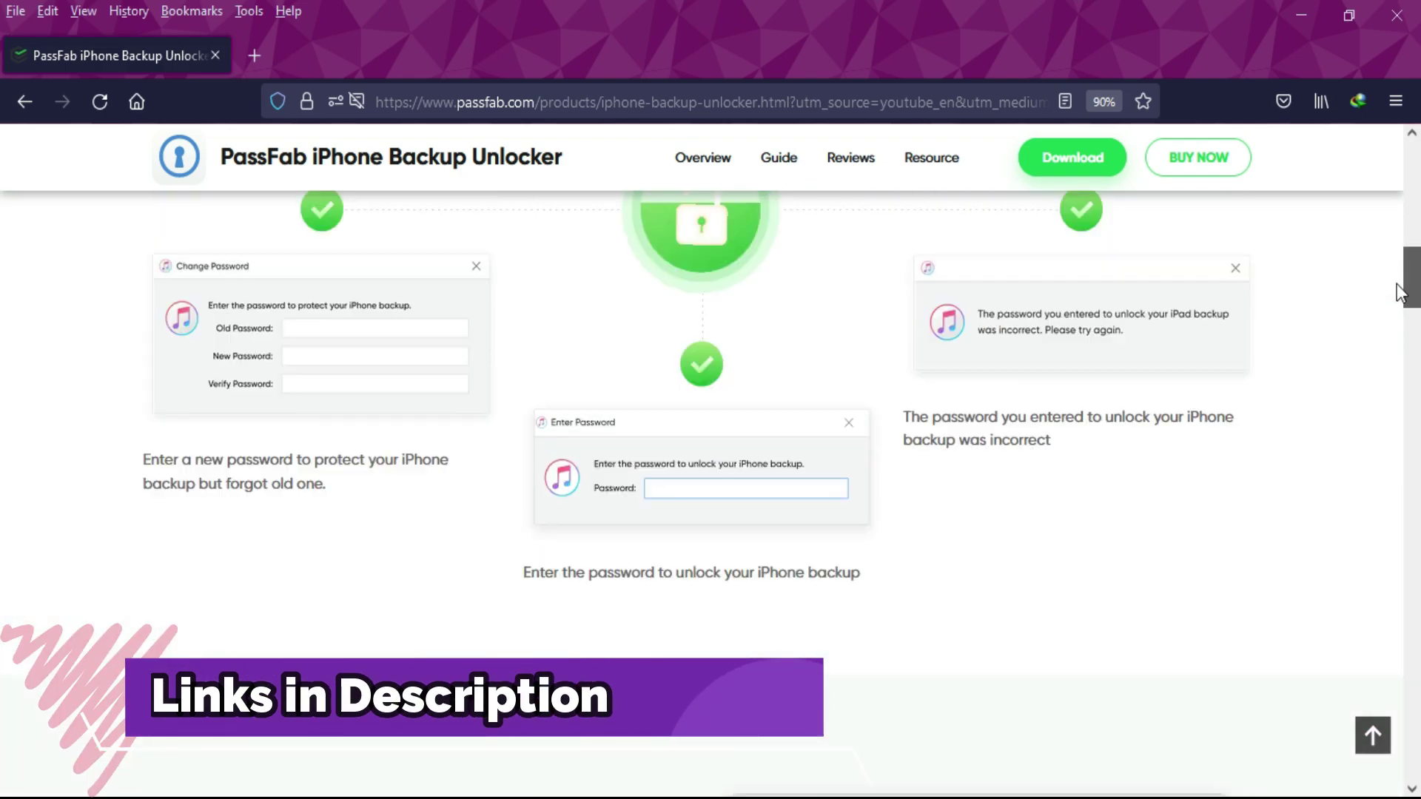
left_click_drag(1413, 599, 1412, 167)
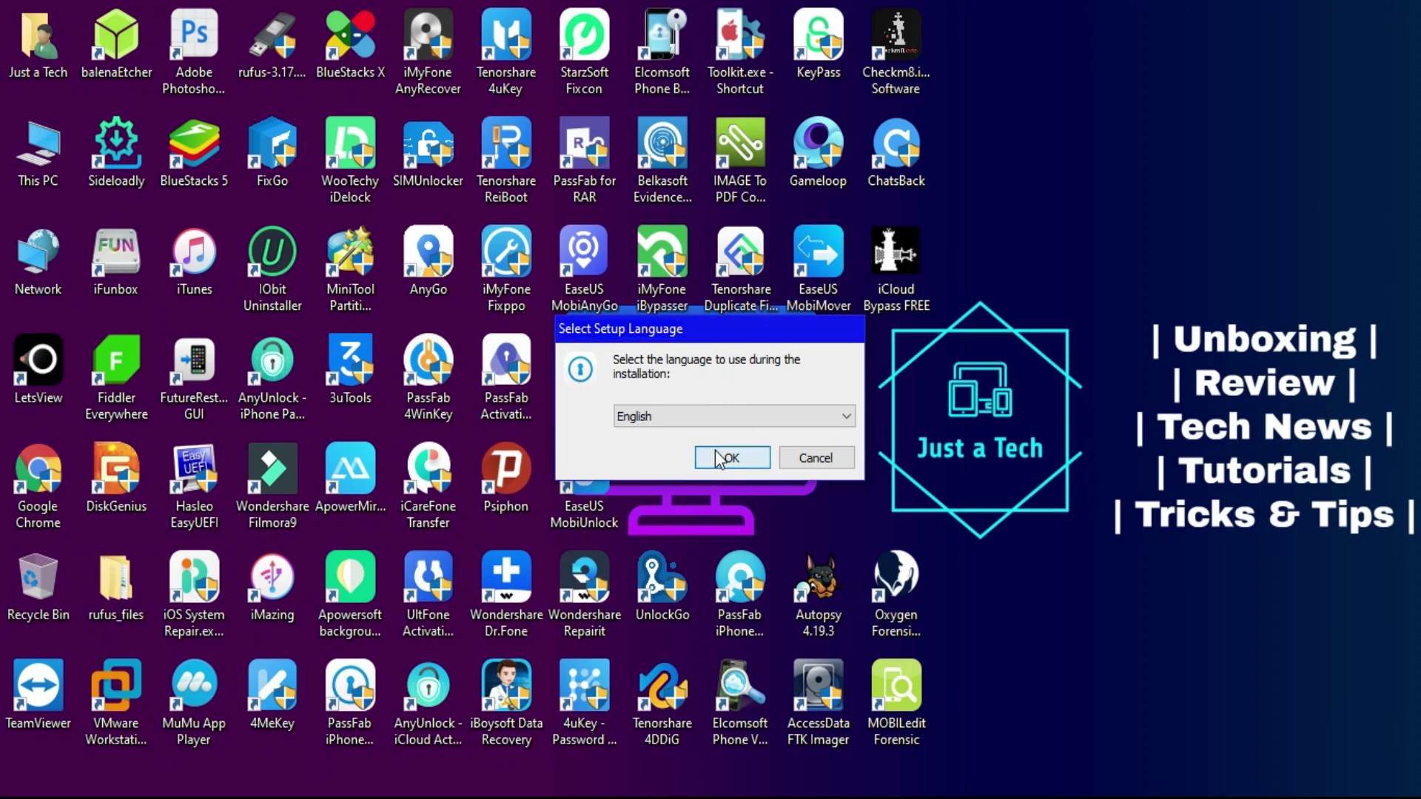
Run the iPhone Backup Unlocker setup, accepting language and license, and launch it on finish
left_click(715, 450)
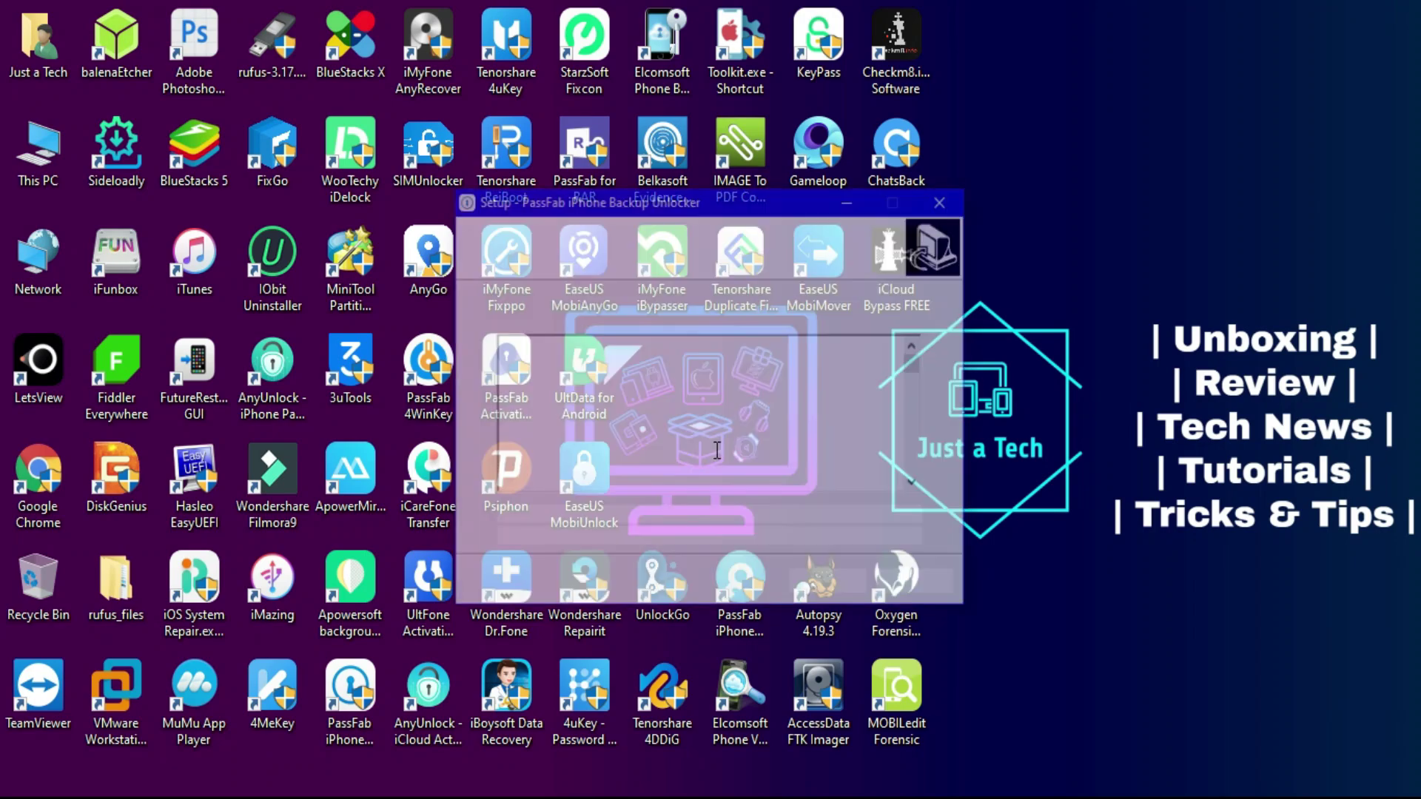
left_click(828, 585)
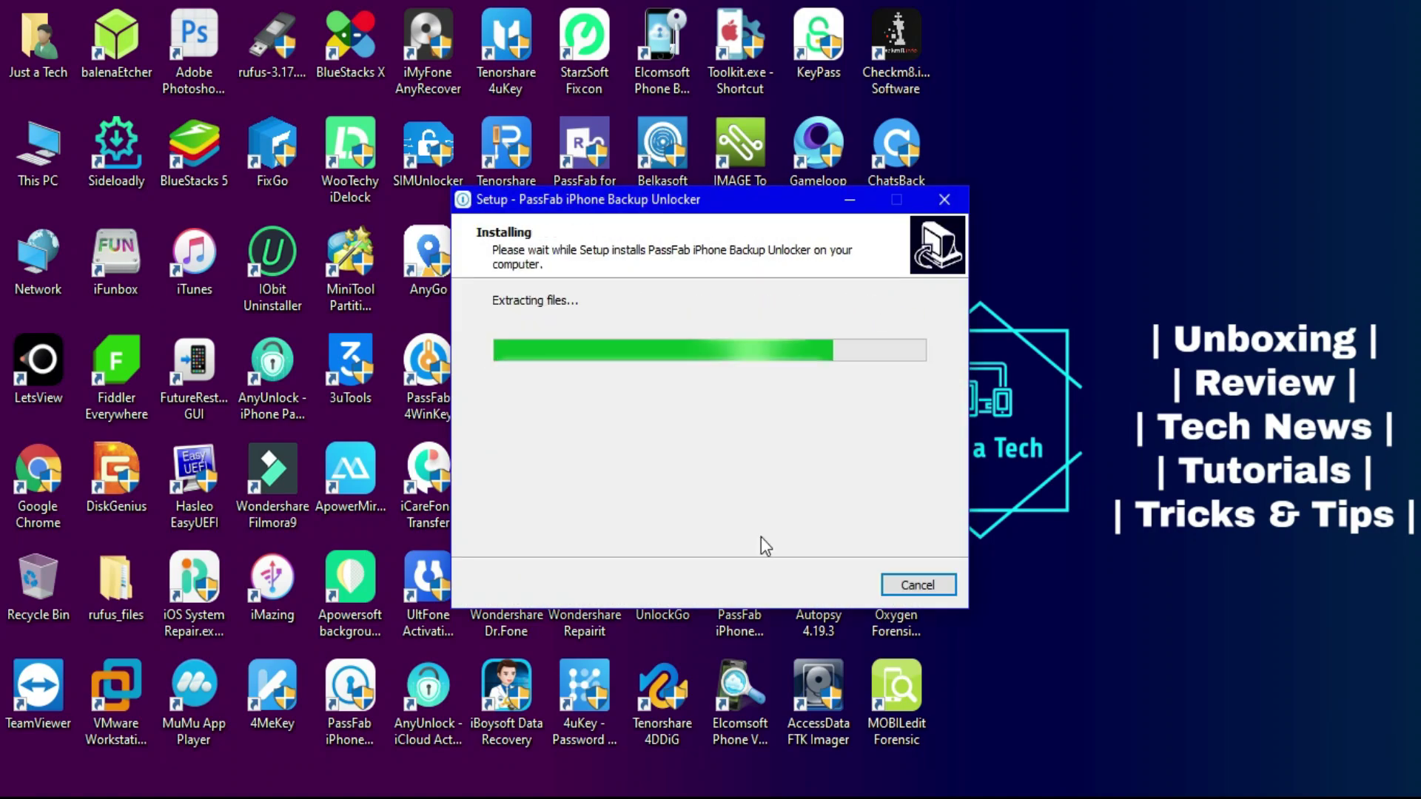
left_click(821, 585)
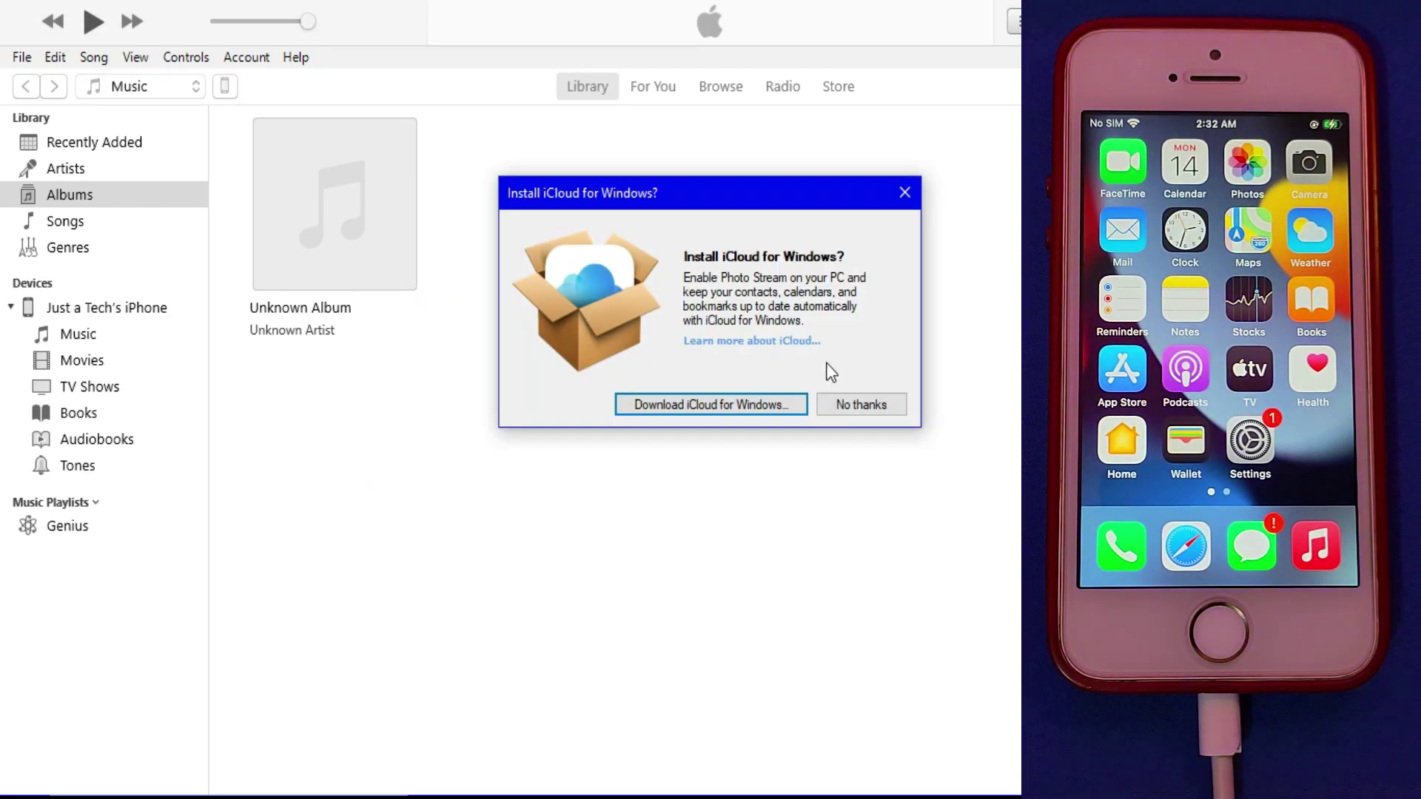
Decline iCloud for Windows, then bring up and dismiss the iPhone's backup Change Password prompt
left_click(840, 404)
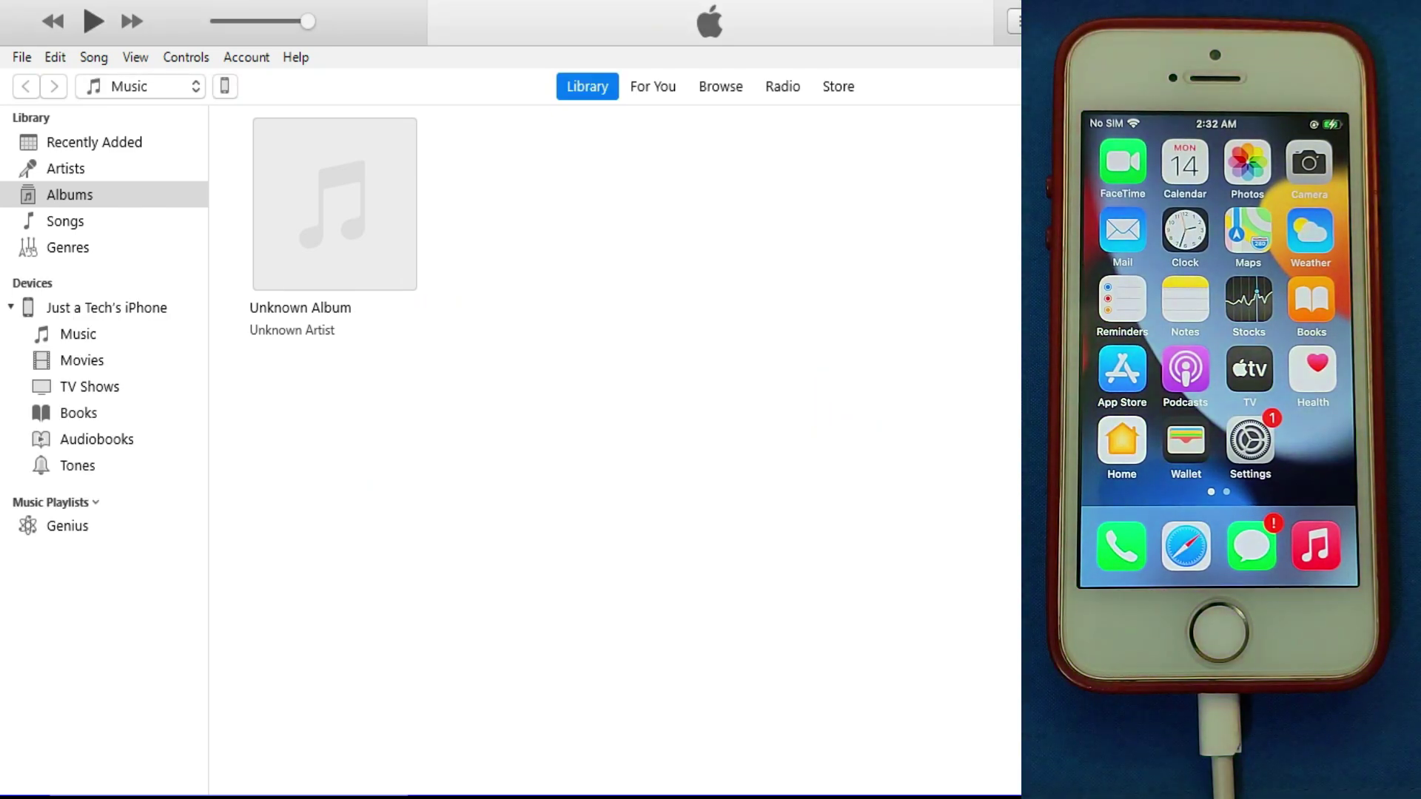
left_click(224, 86)
left_click(600, 686)
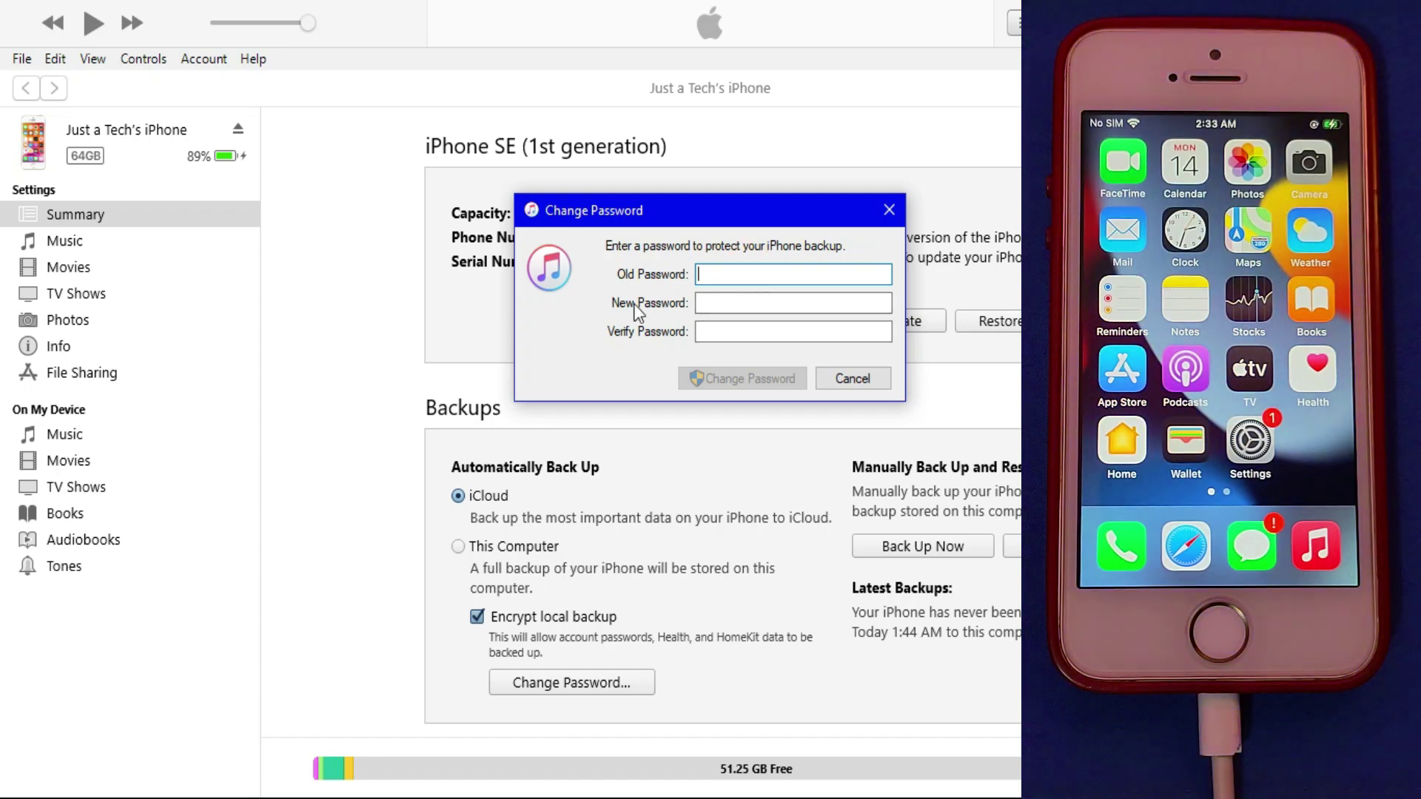
left_click(639, 334)
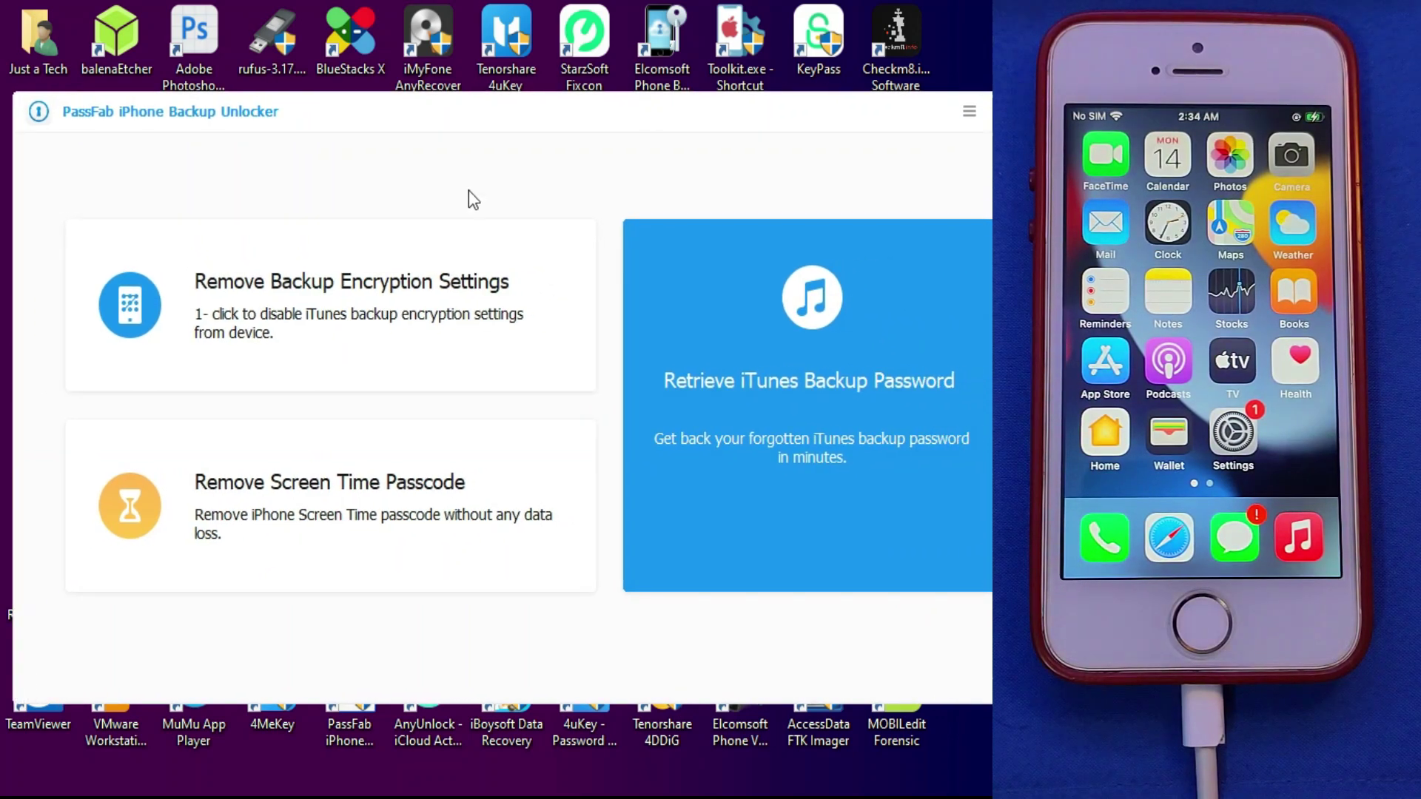
Remove the iPhone's backup encryption settings and acknowledge the success message
left_click(349, 276)
left_click(444, 353)
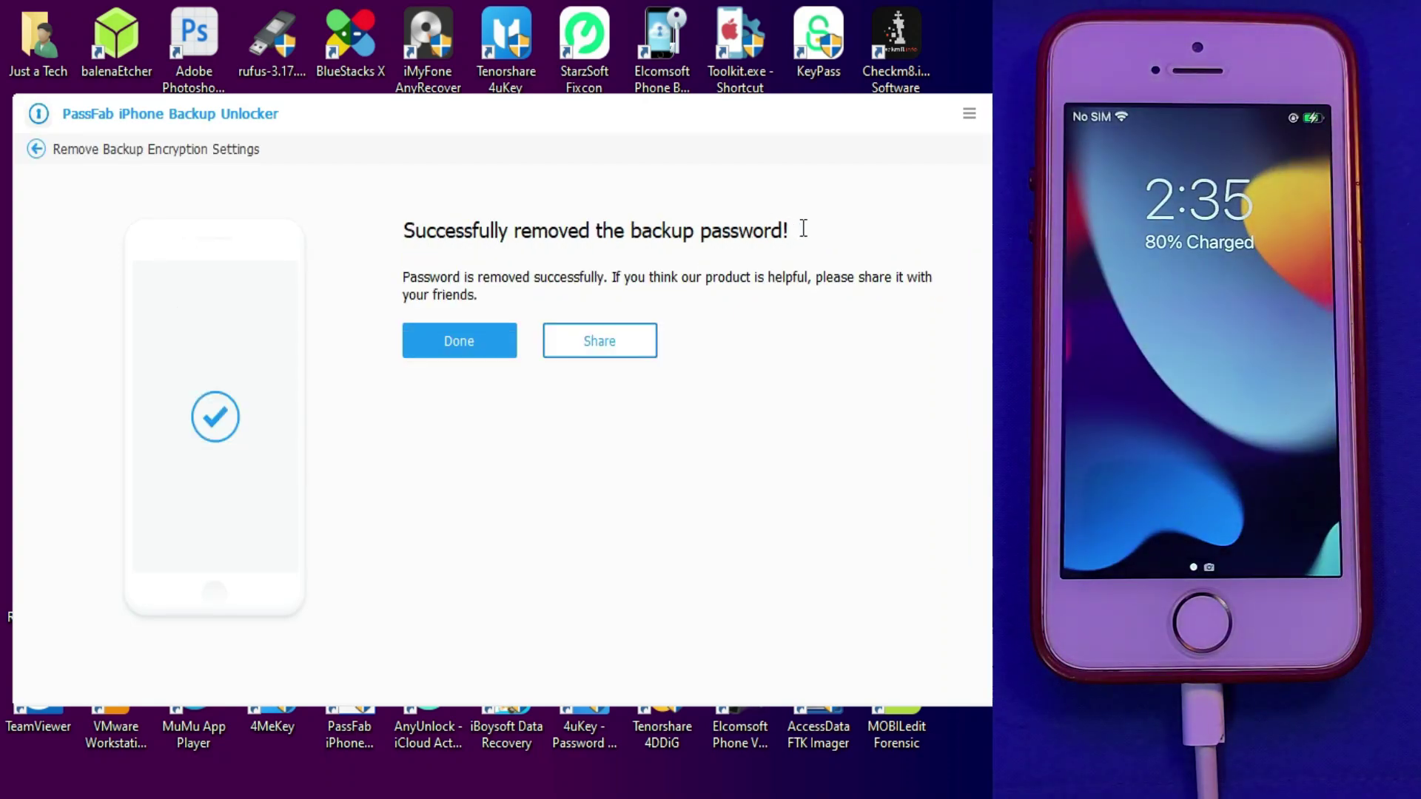
left_click(470, 353)
Launch iTunes from Windows search and show the connected iPhone's summary page
key("super+s")
type("i")
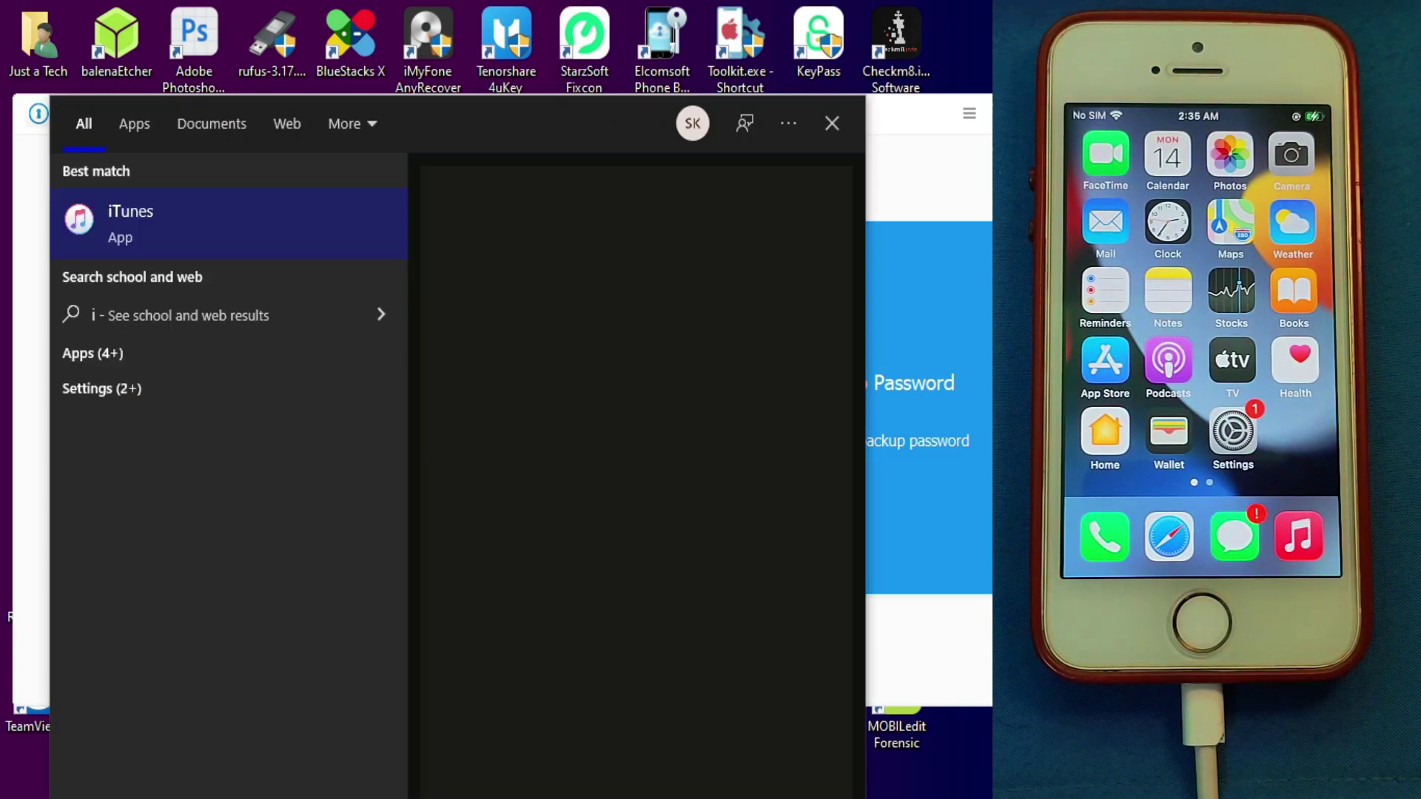
type("tu")
left_click(257, 217)
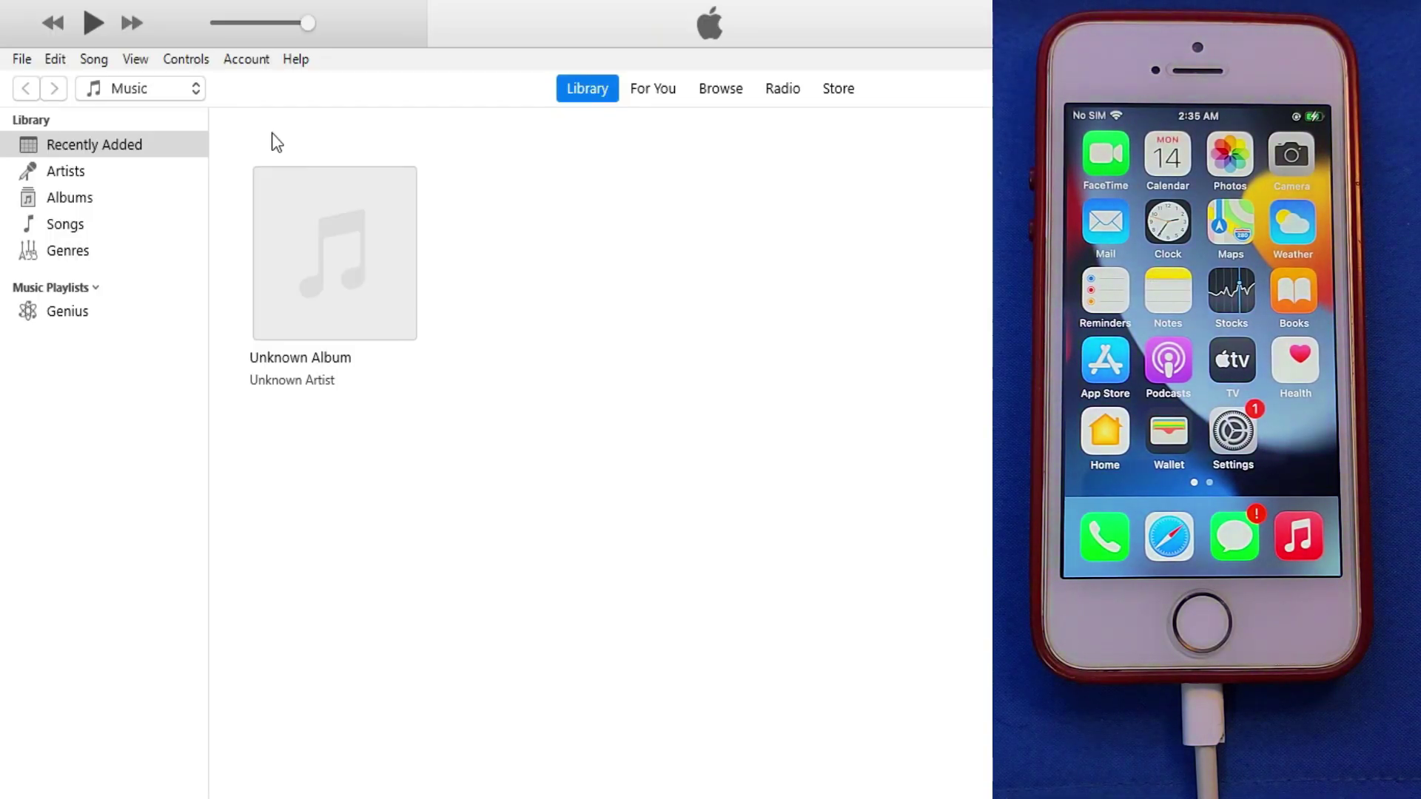
left_click(231, 89)
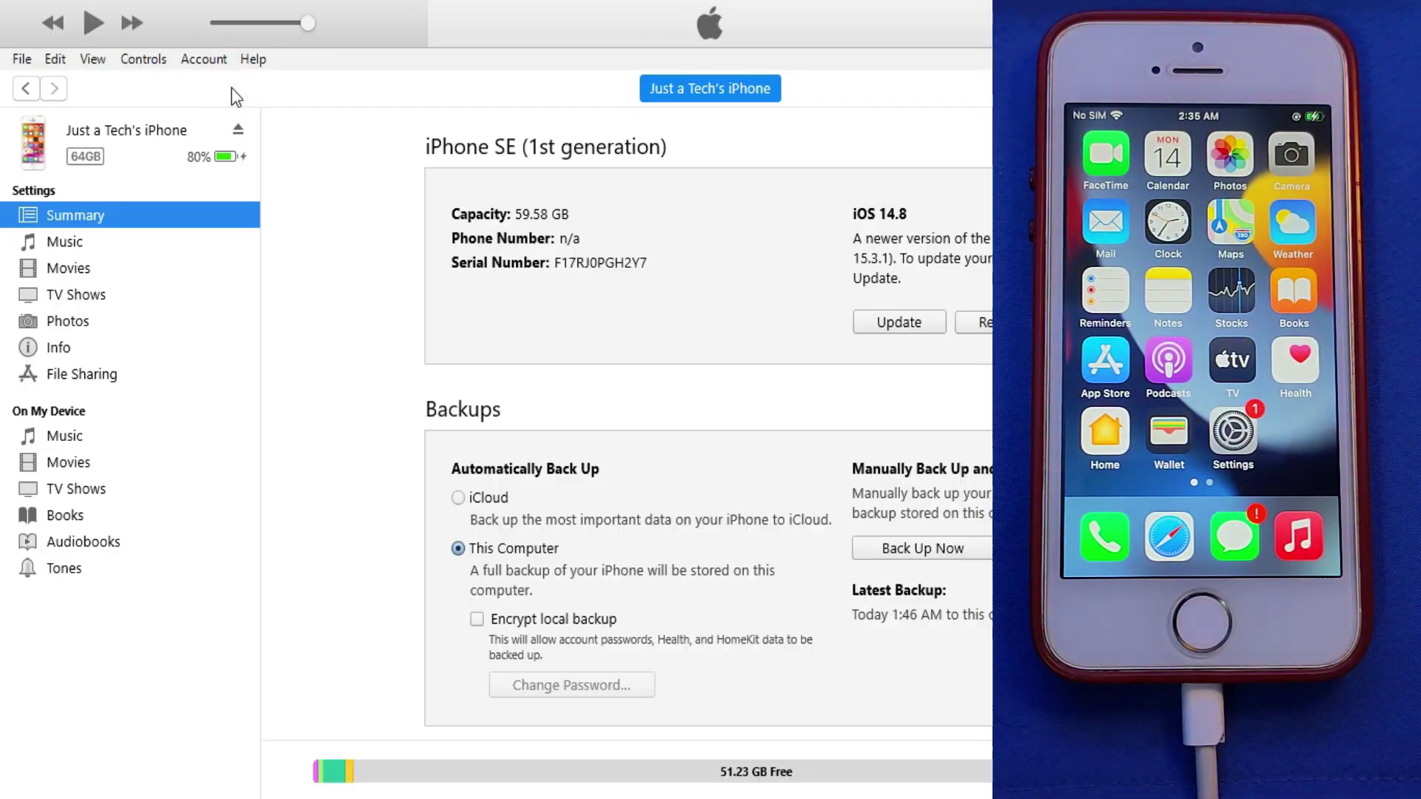
Enable Encrypt local backup with a new password, then open and dismiss the password-change prompt
left_click(554, 621)
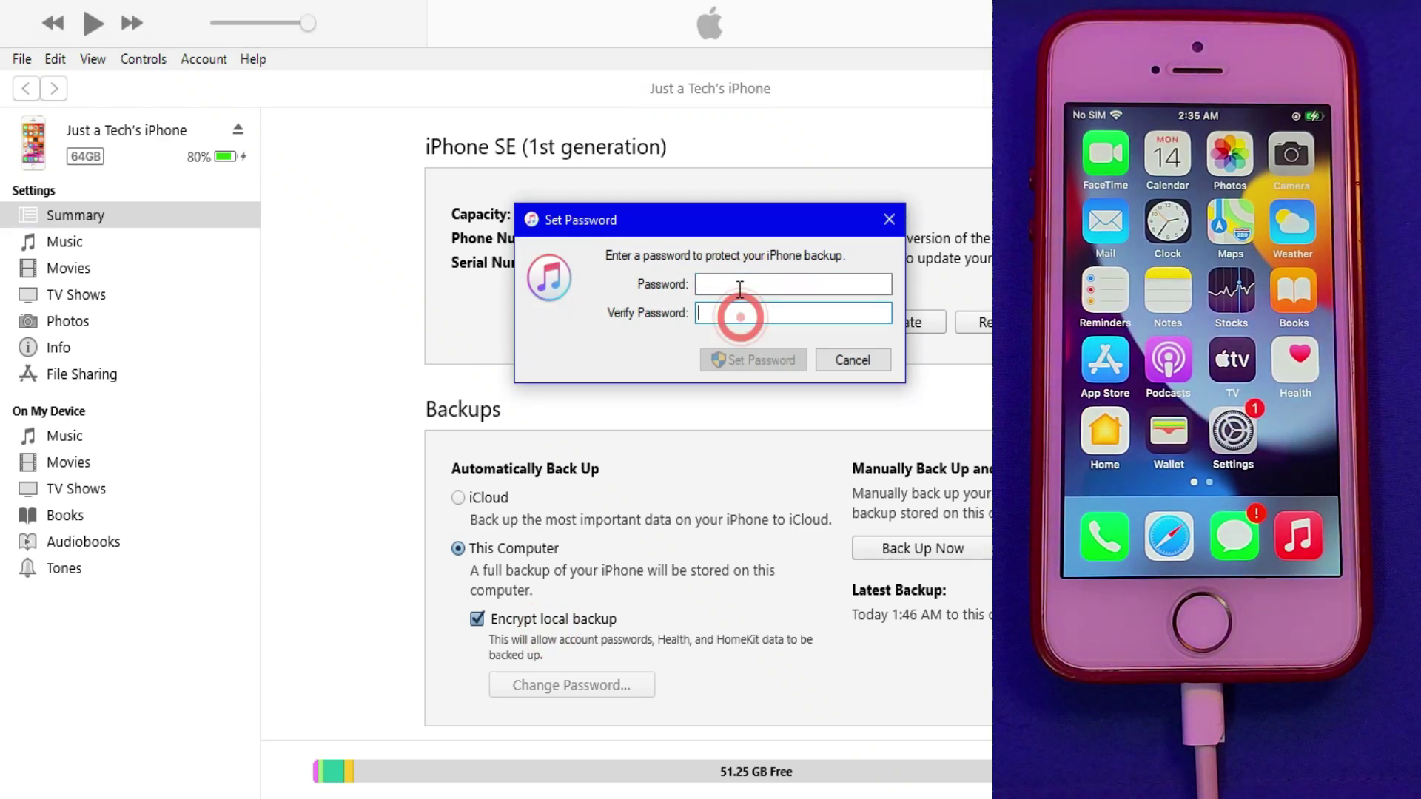
left_click(843, 361)
left_click(576, 619)
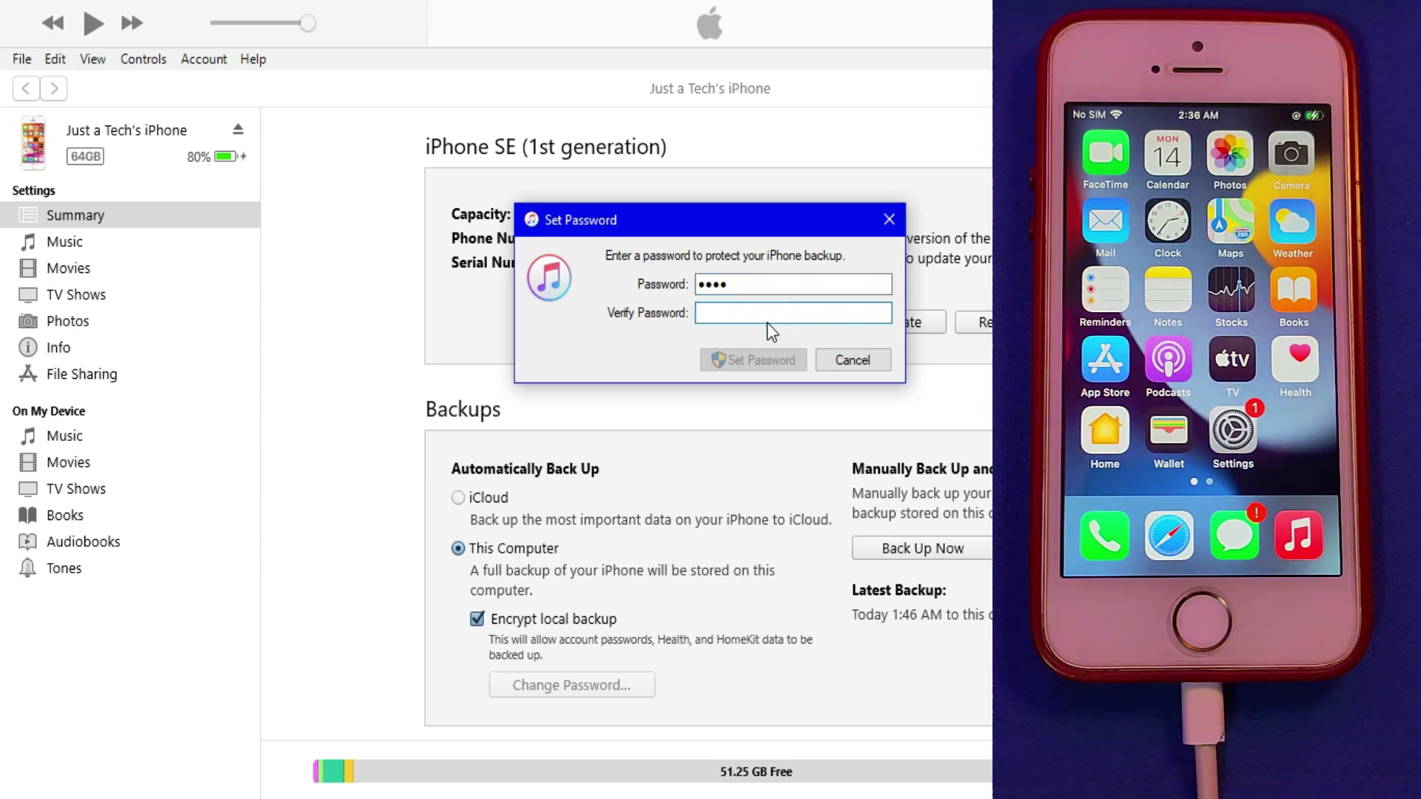
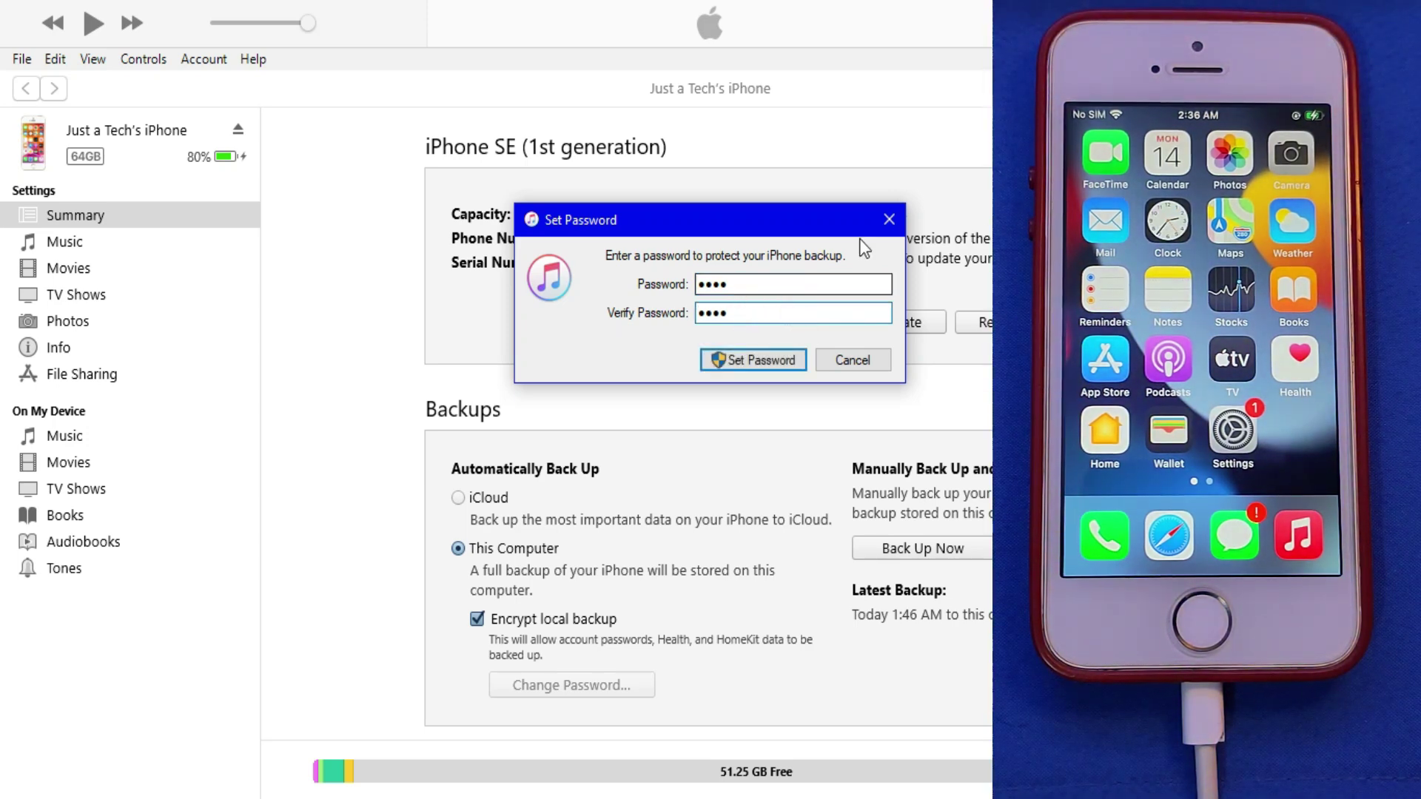
left_click(767, 358)
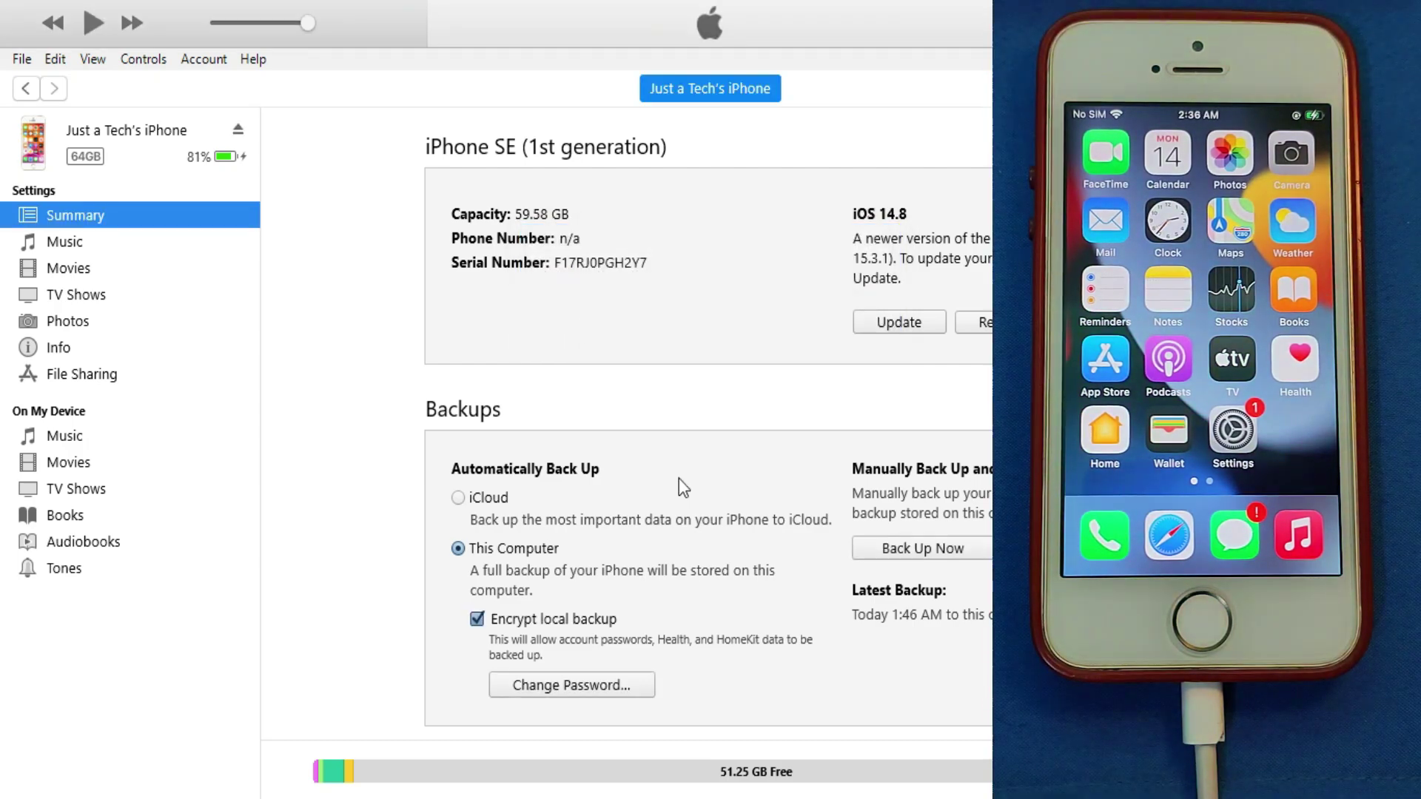
left_click(603, 685)
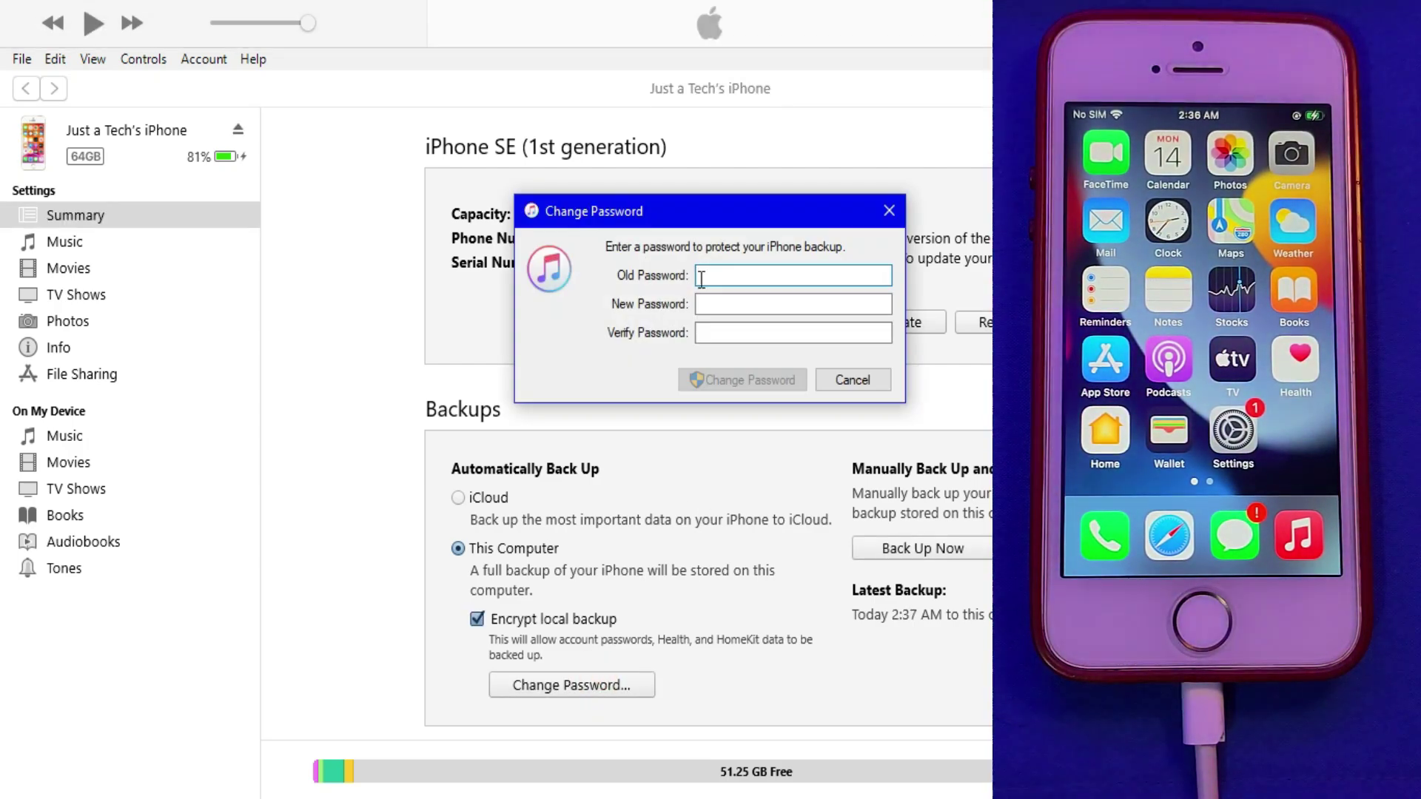
left_click(851, 378)
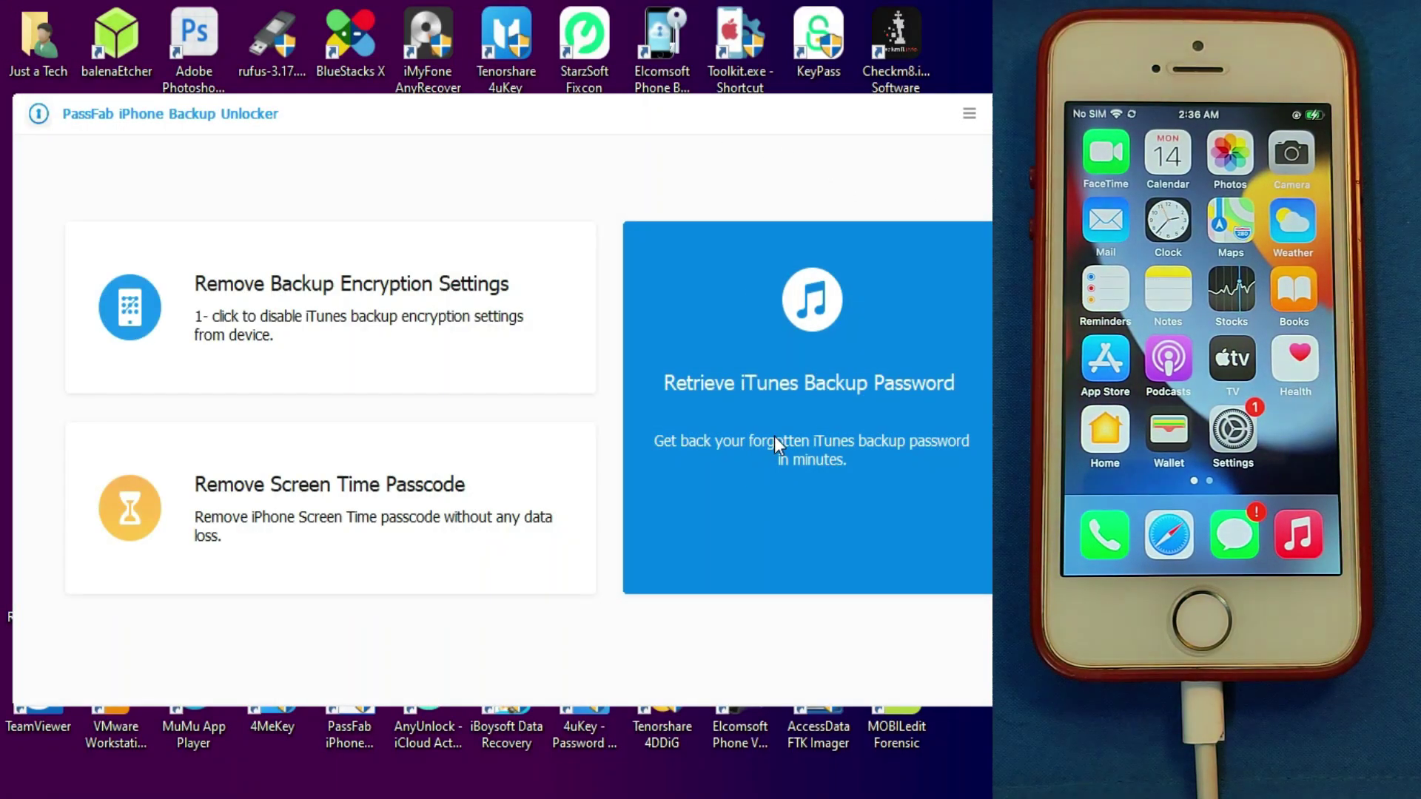
Start backup password retrieval, pick the iPhone SE backup, and open Dictionary Attack settings
left_click(811, 387)
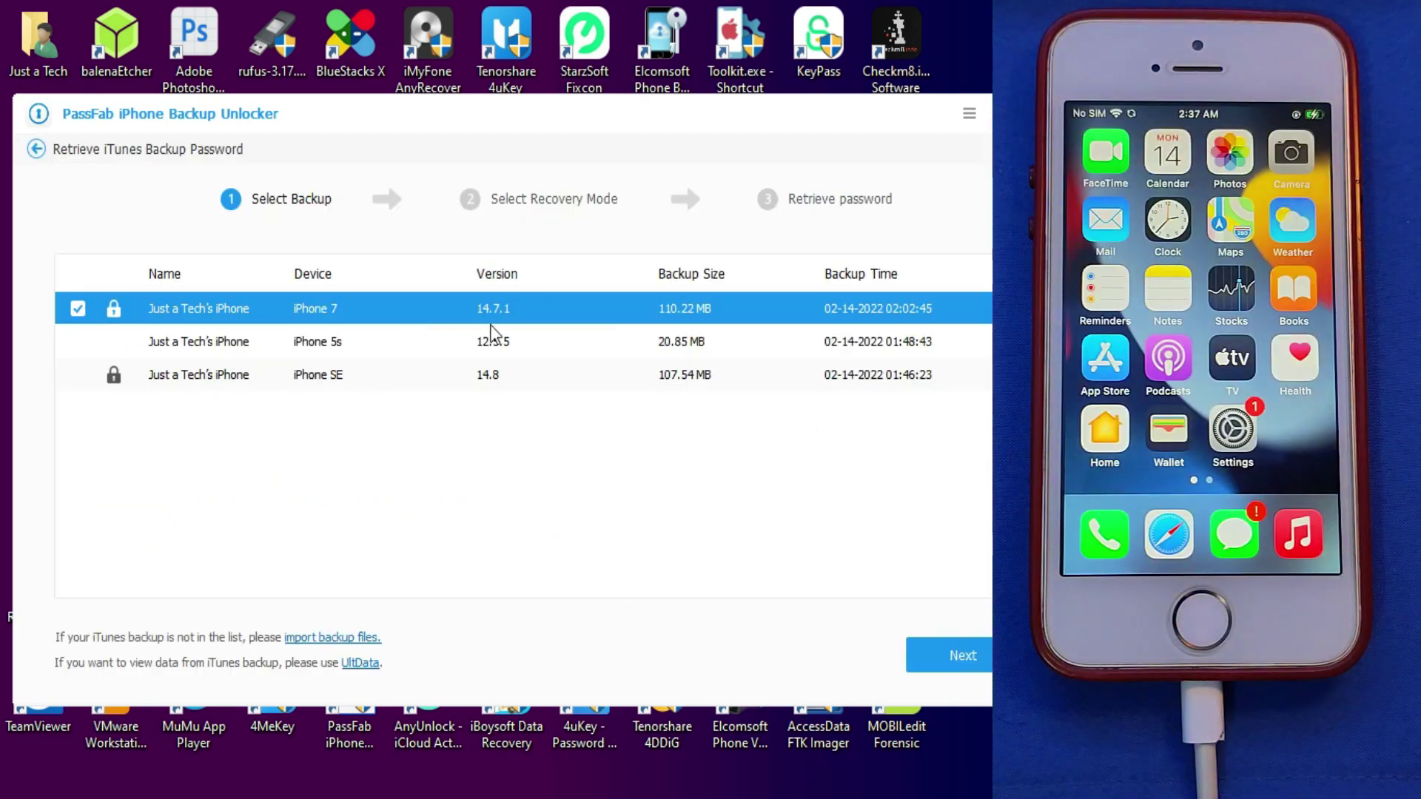
left_click(366, 344)
left_click(372, 375)
left_click(389, 308)
left_click(397, 370)
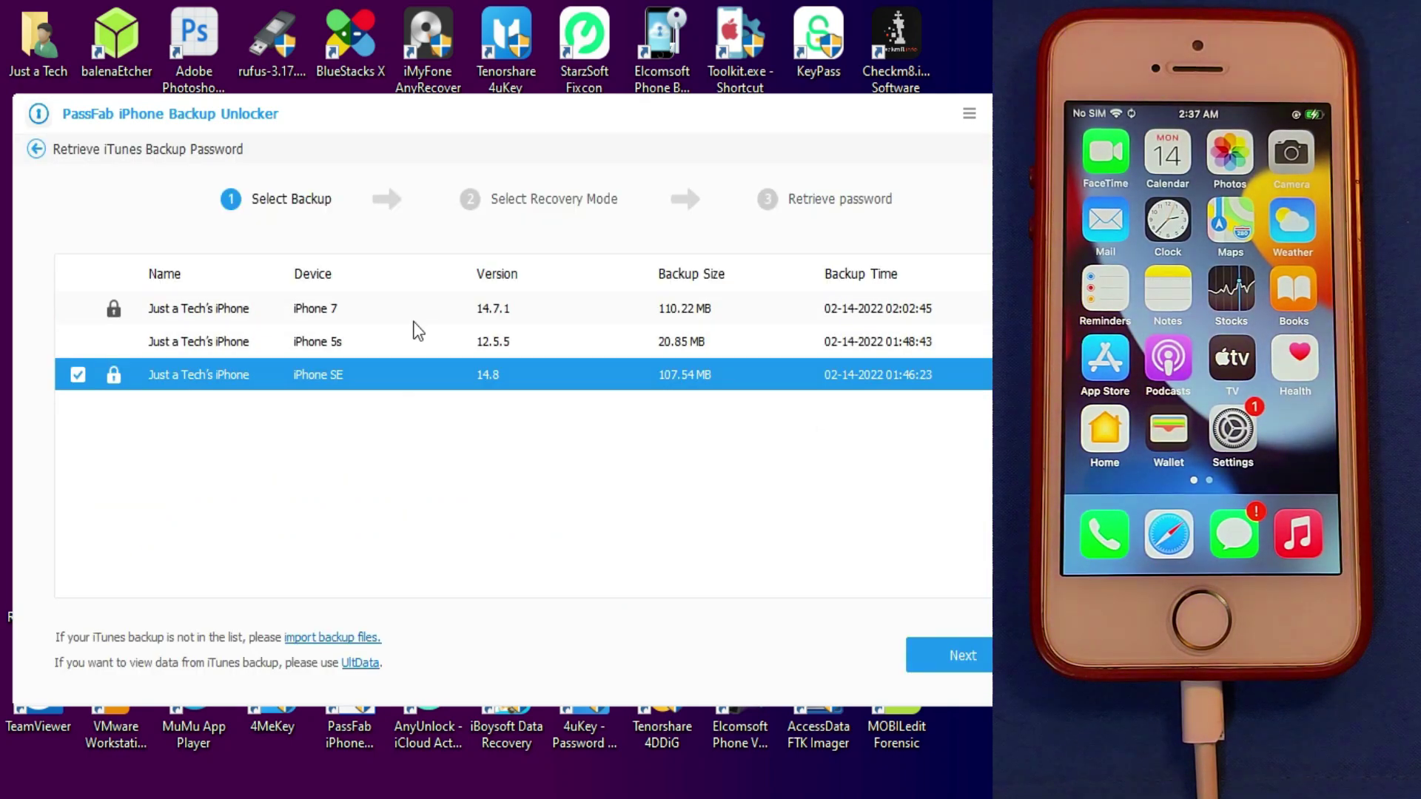
left_click(418, 298)
left_click(394, 377)
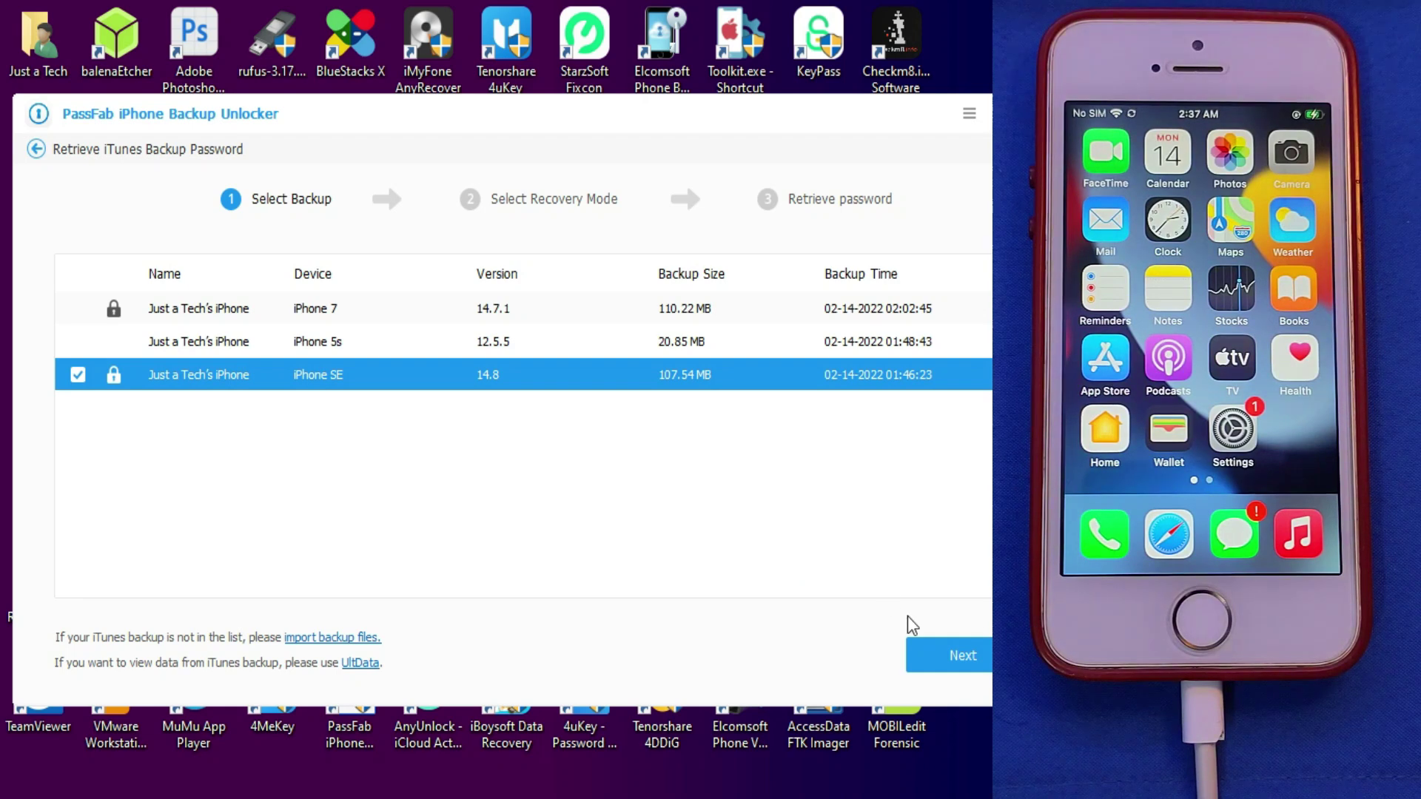
left_click(940, 653)
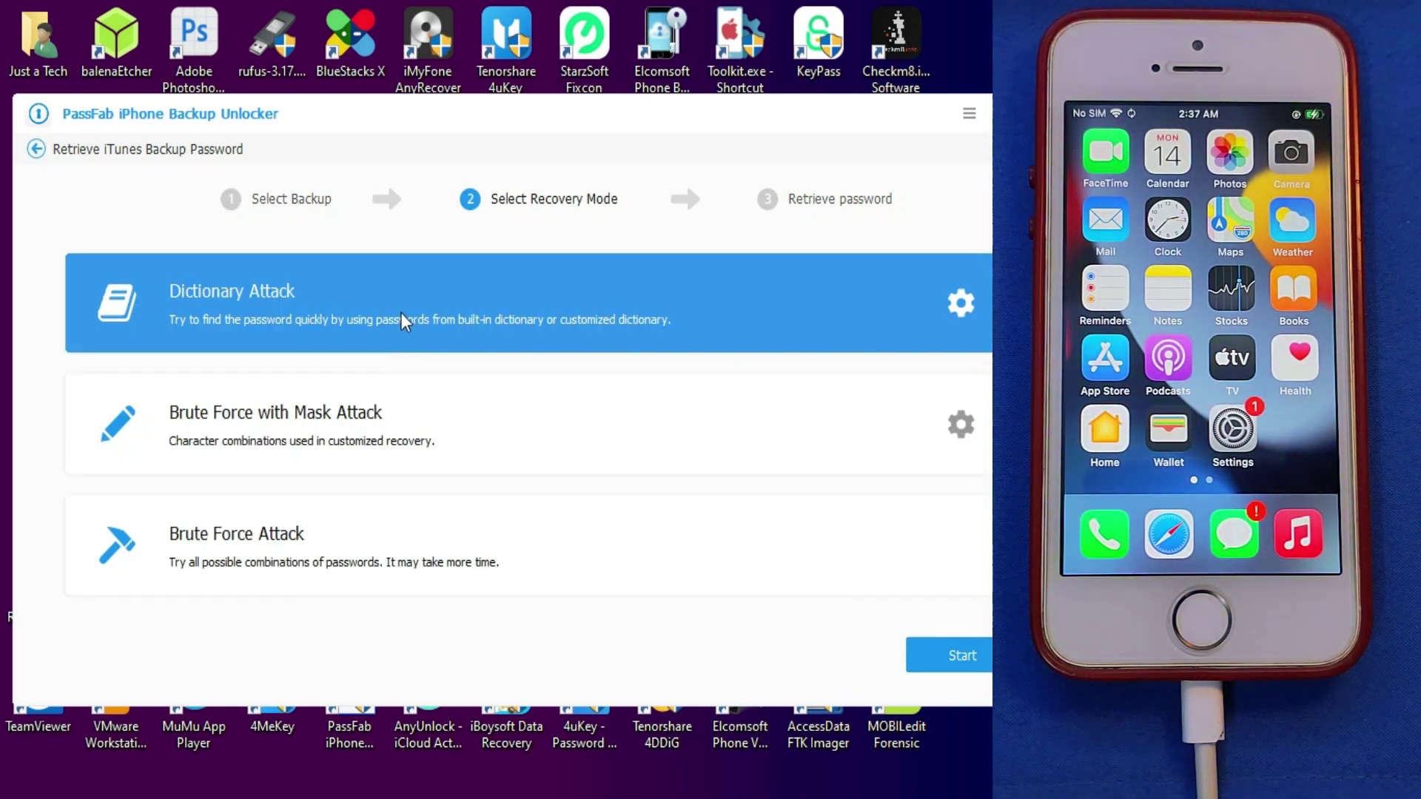
left_click(957, 301)
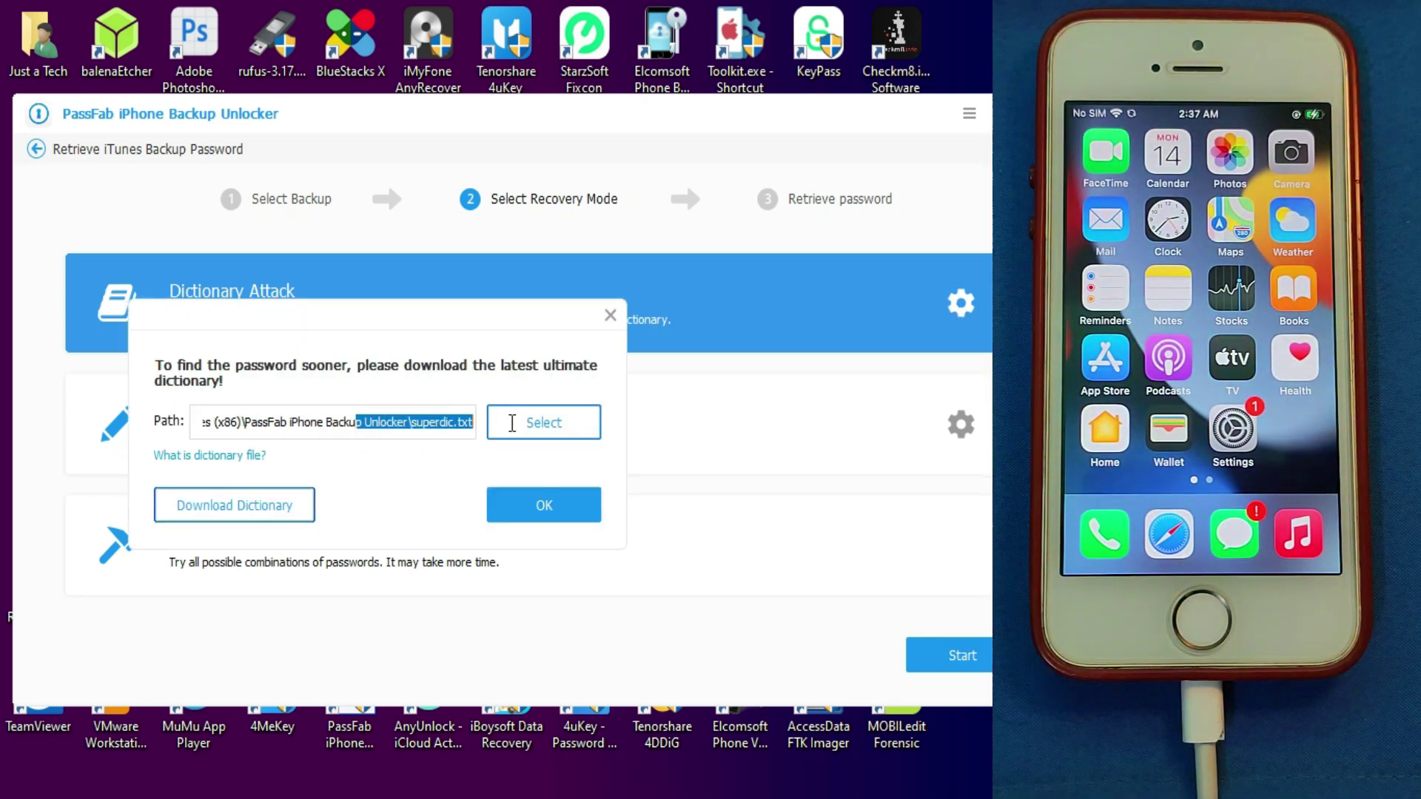
left_click_drag(414, 422, 544, 430)
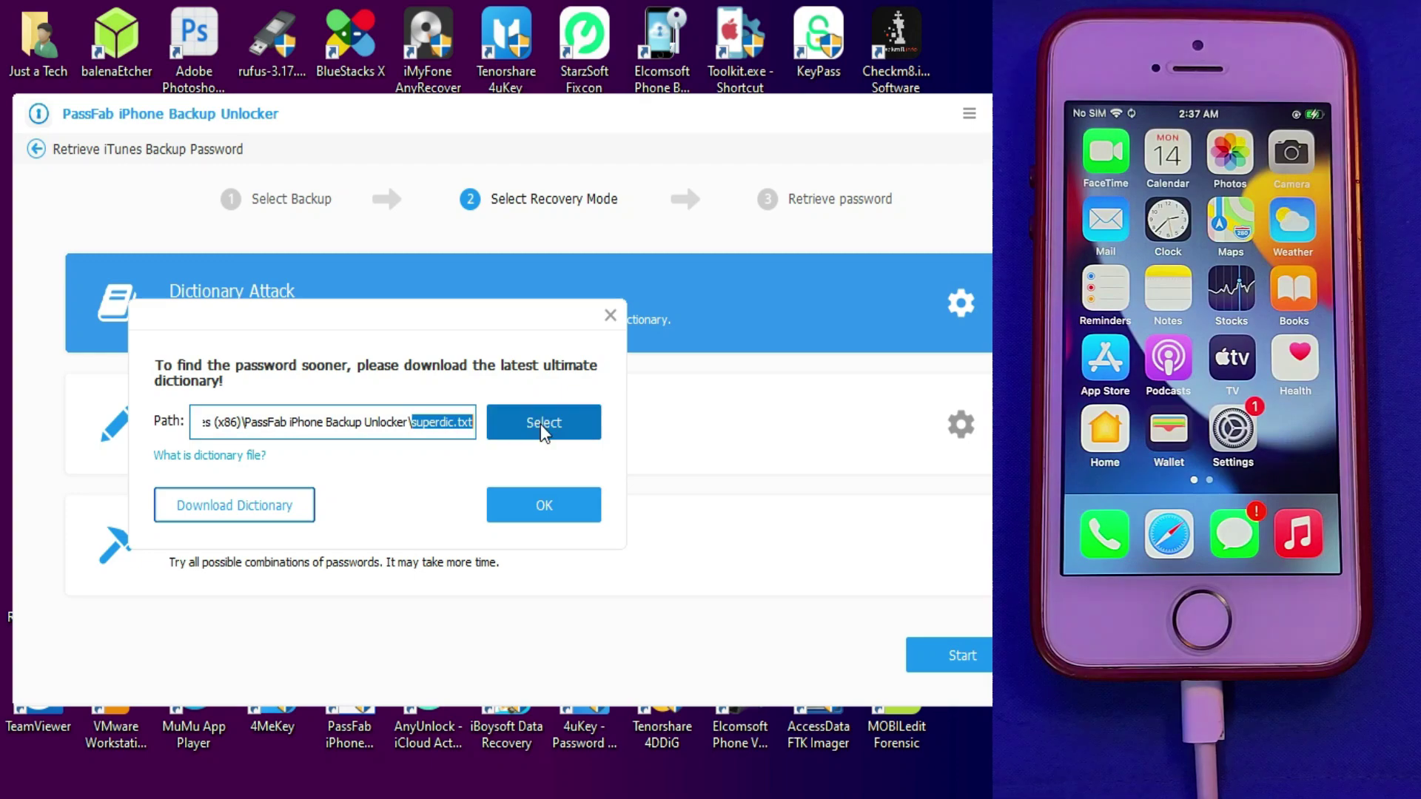
left_click(546, 412)
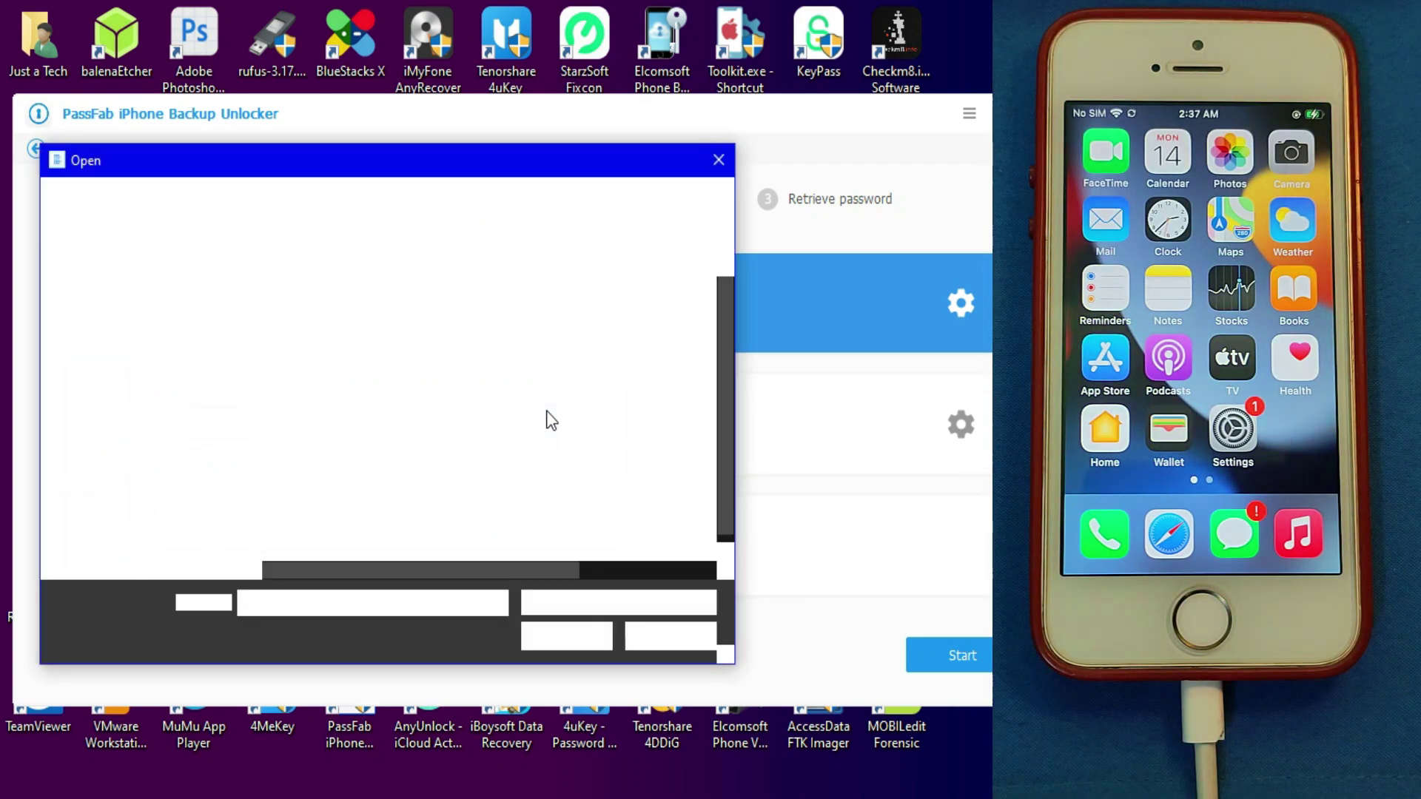
left_click(333, 548)
right_click(330, 549)
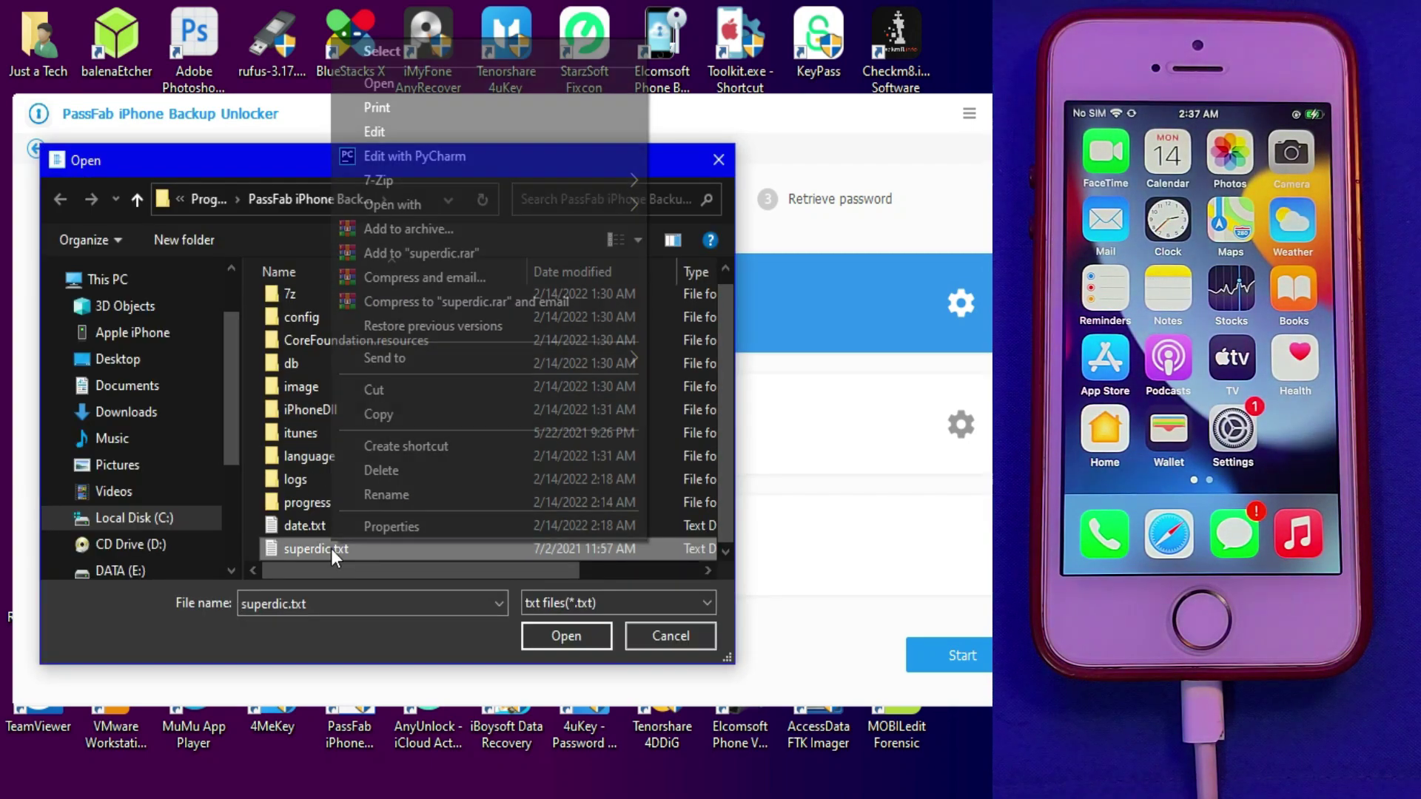
left_click(366, 86)
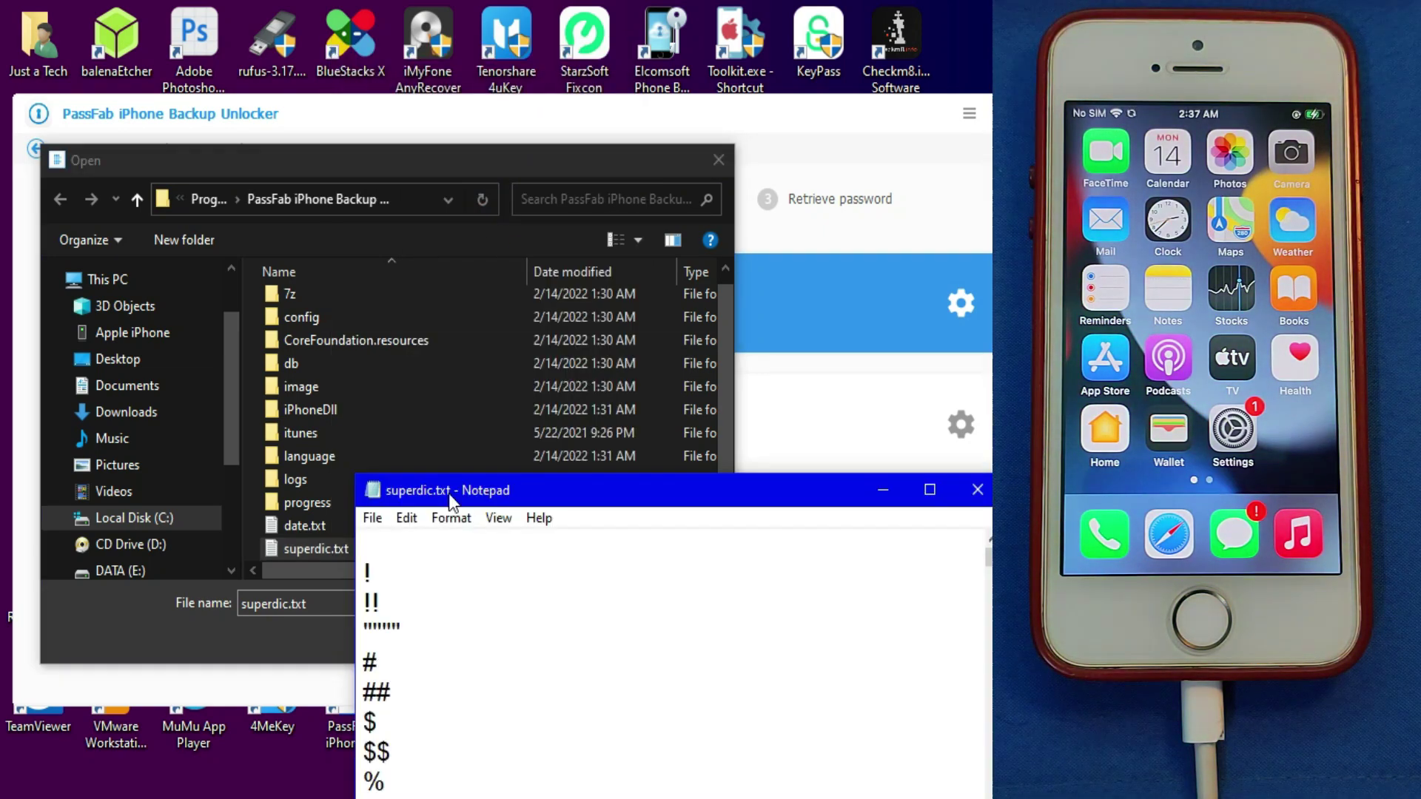
left_click_drag(450, 502, 446, 136)
scroll(468, 292, "down", 10)
scroll(468, 291, "down", 10)
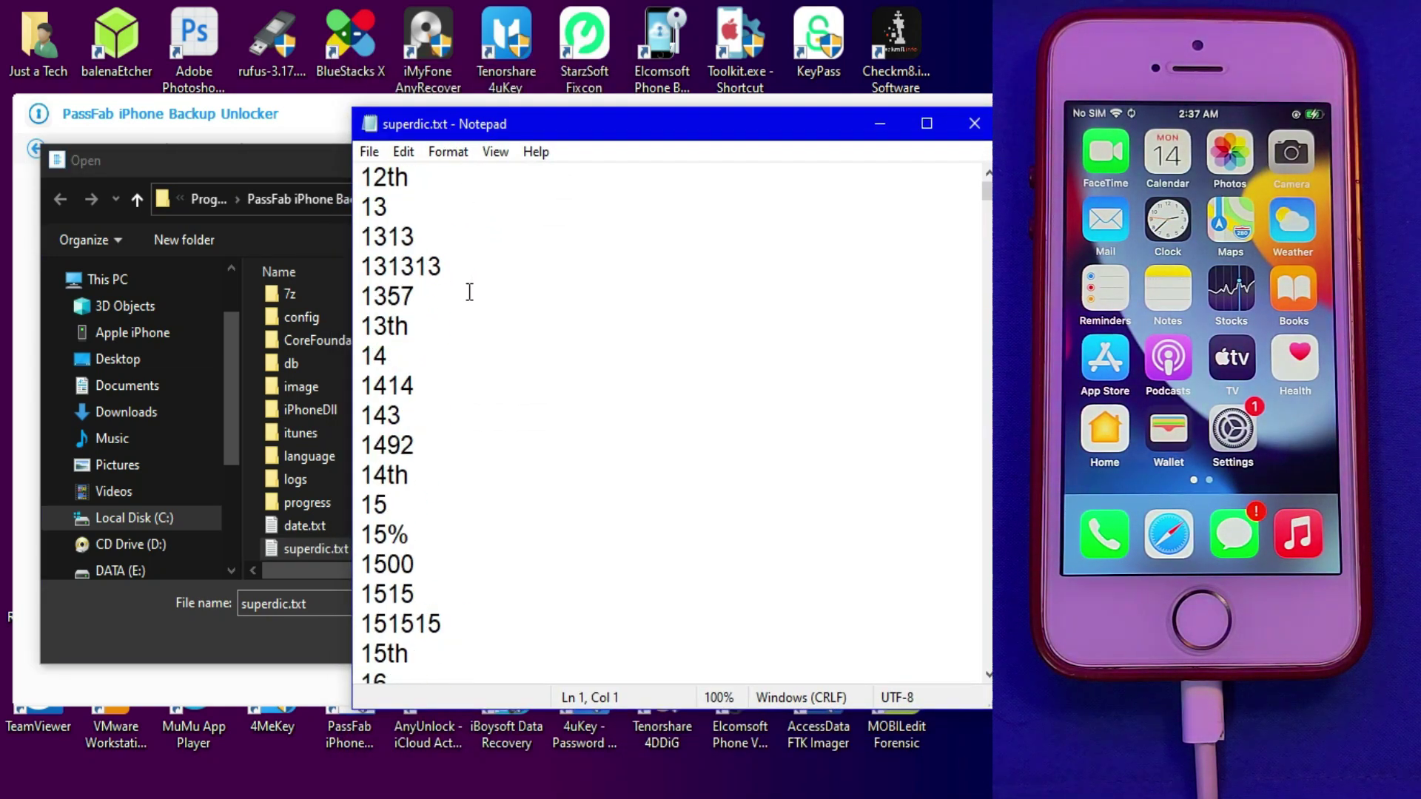
scroll(468, 292, "down", 15)
scroll(464, 301, "down", 15)
scroll(463, 302, "up", 3)
scroll(448, 316, "up", 15)
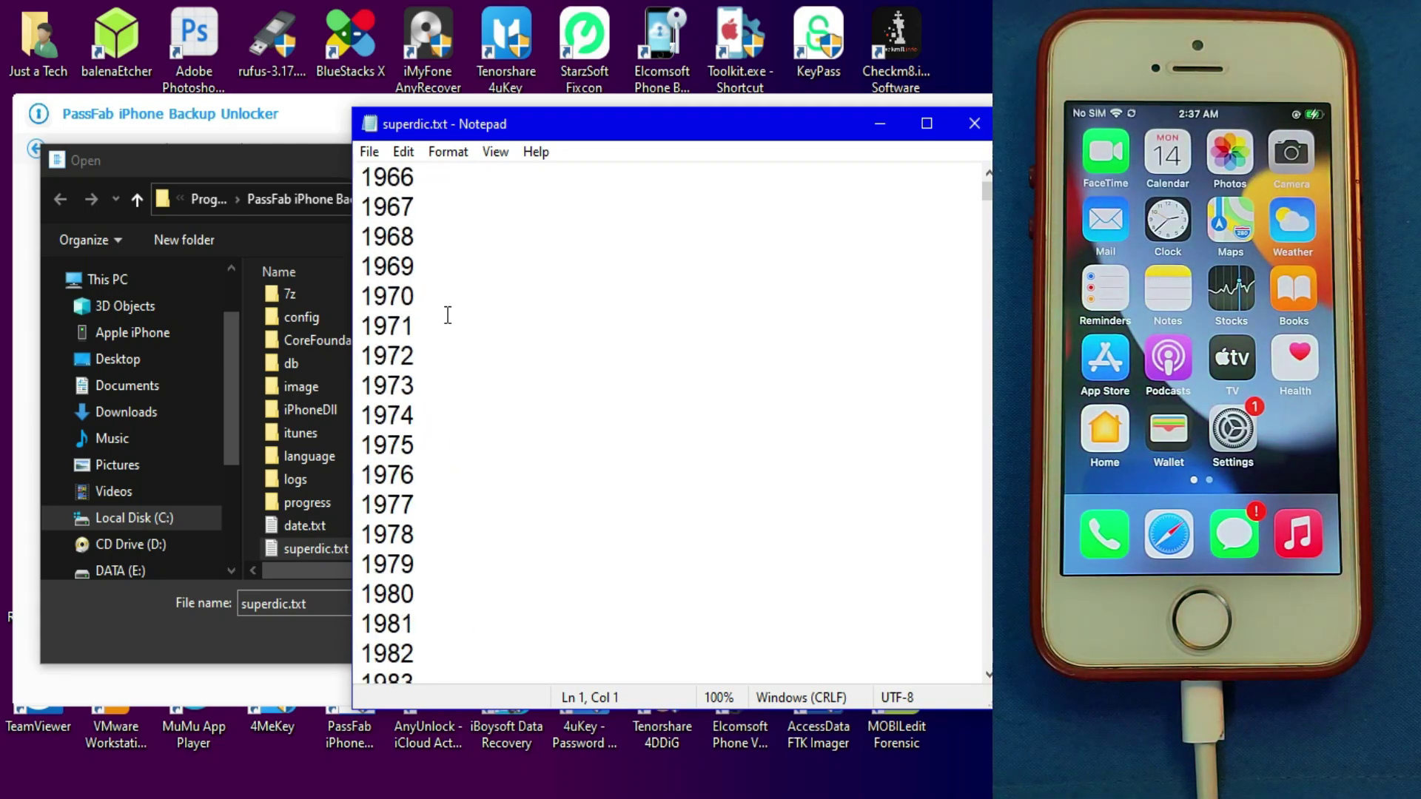
scroll(448, 315, "up", 15)
scroll(761, 245, "up", 10)
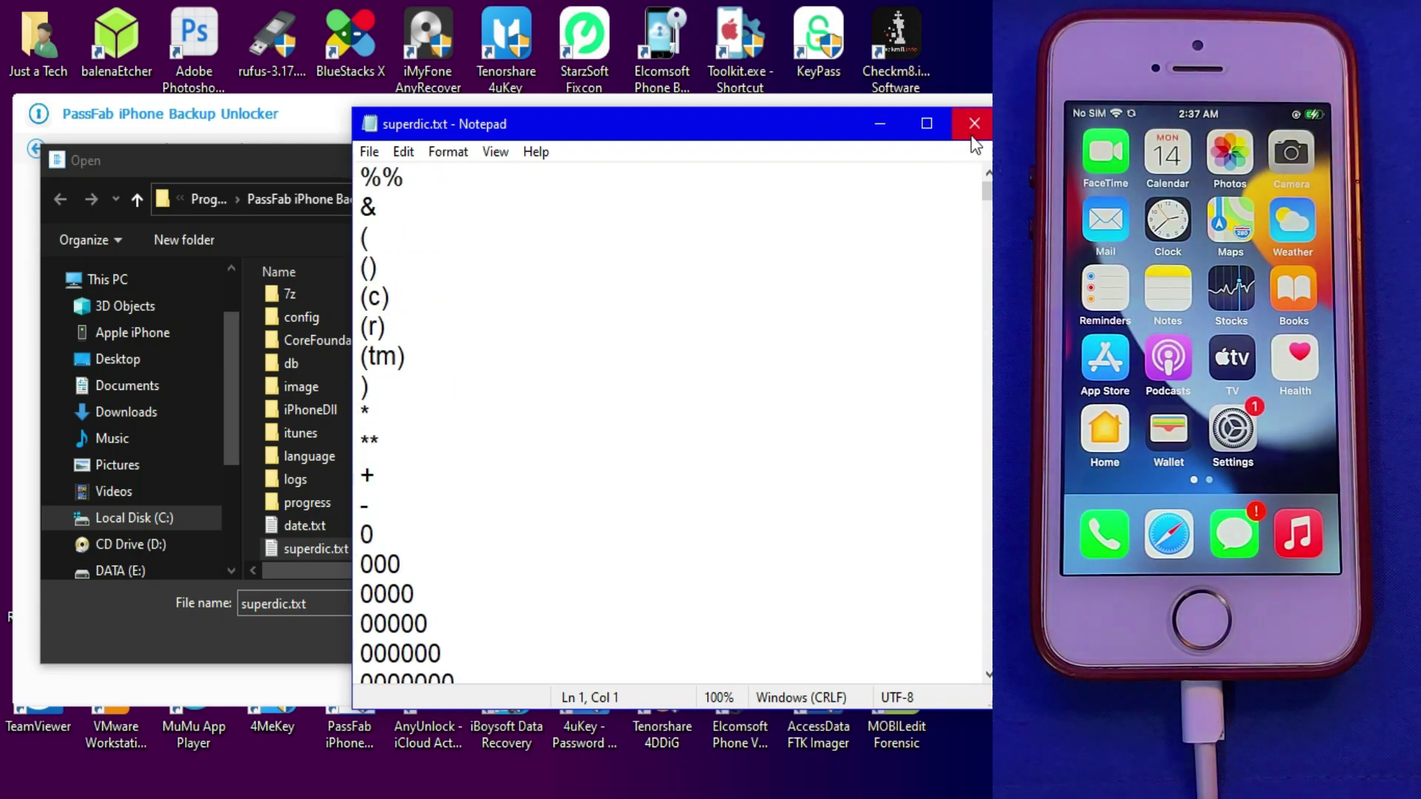
key("alt+F4")
key("Return")
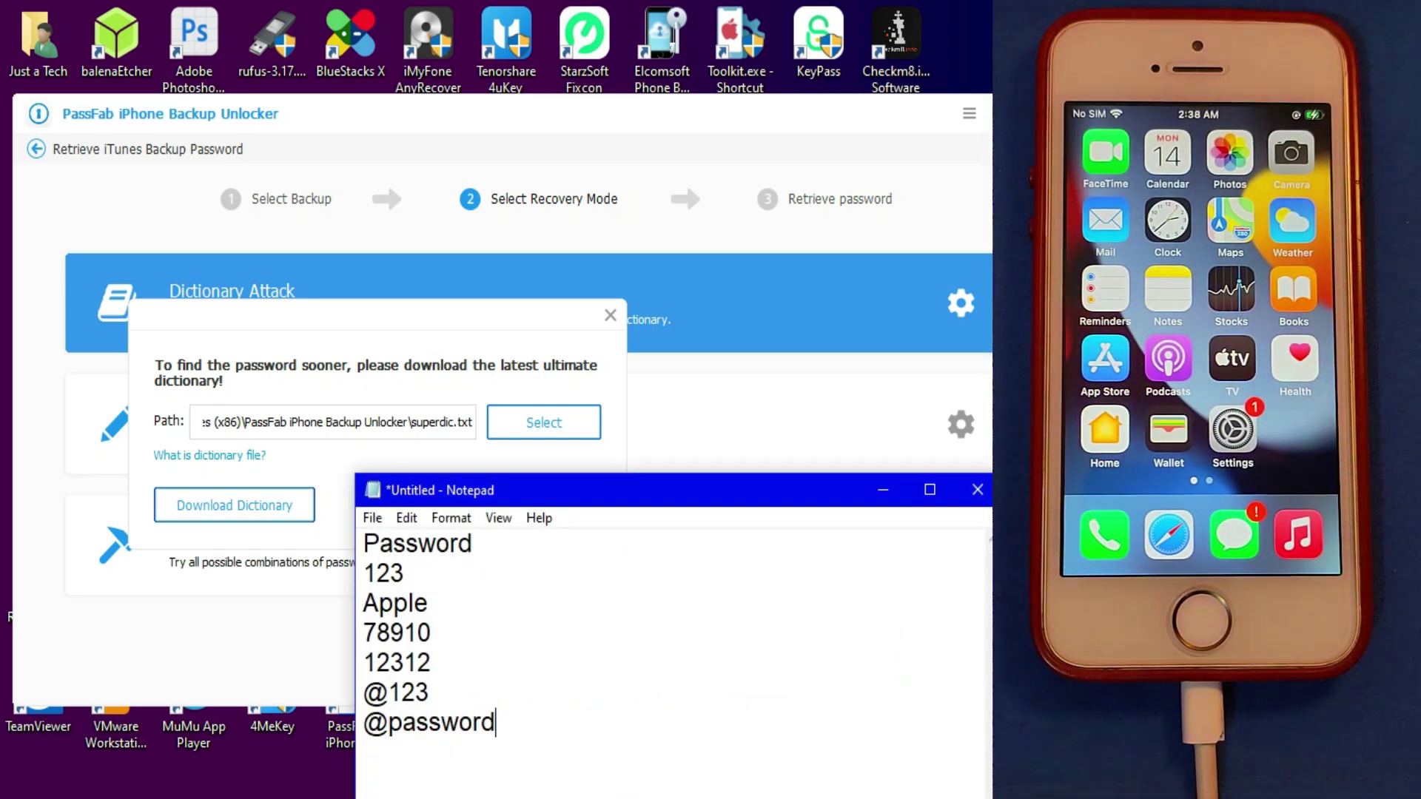
left_click(977, 490)
left_click(744, 412)
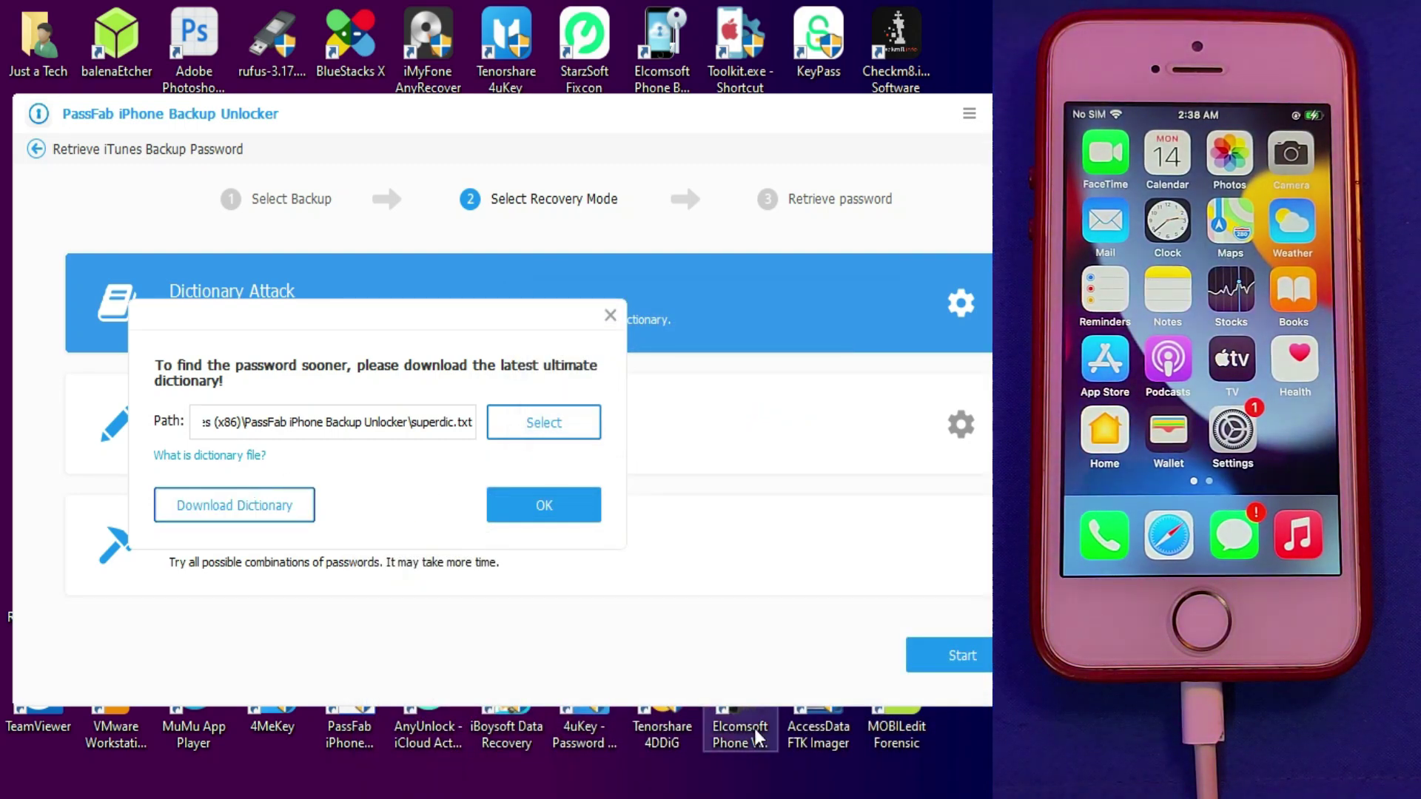
Open the mask attack settings and set maximum length 5 with lowercase and uppercase letters
left_click(544, 505)
left_click(390, 422)
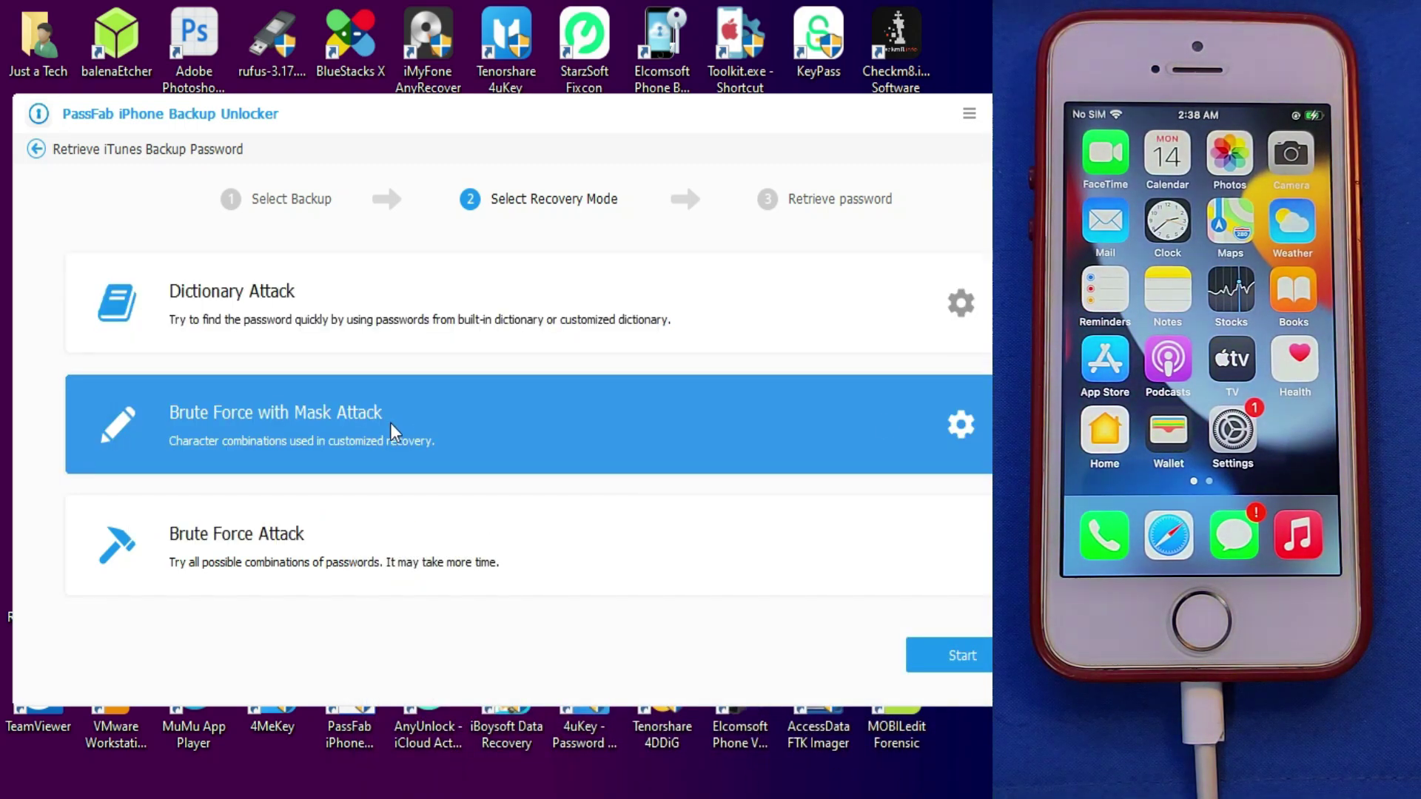
left_click(960, 424)
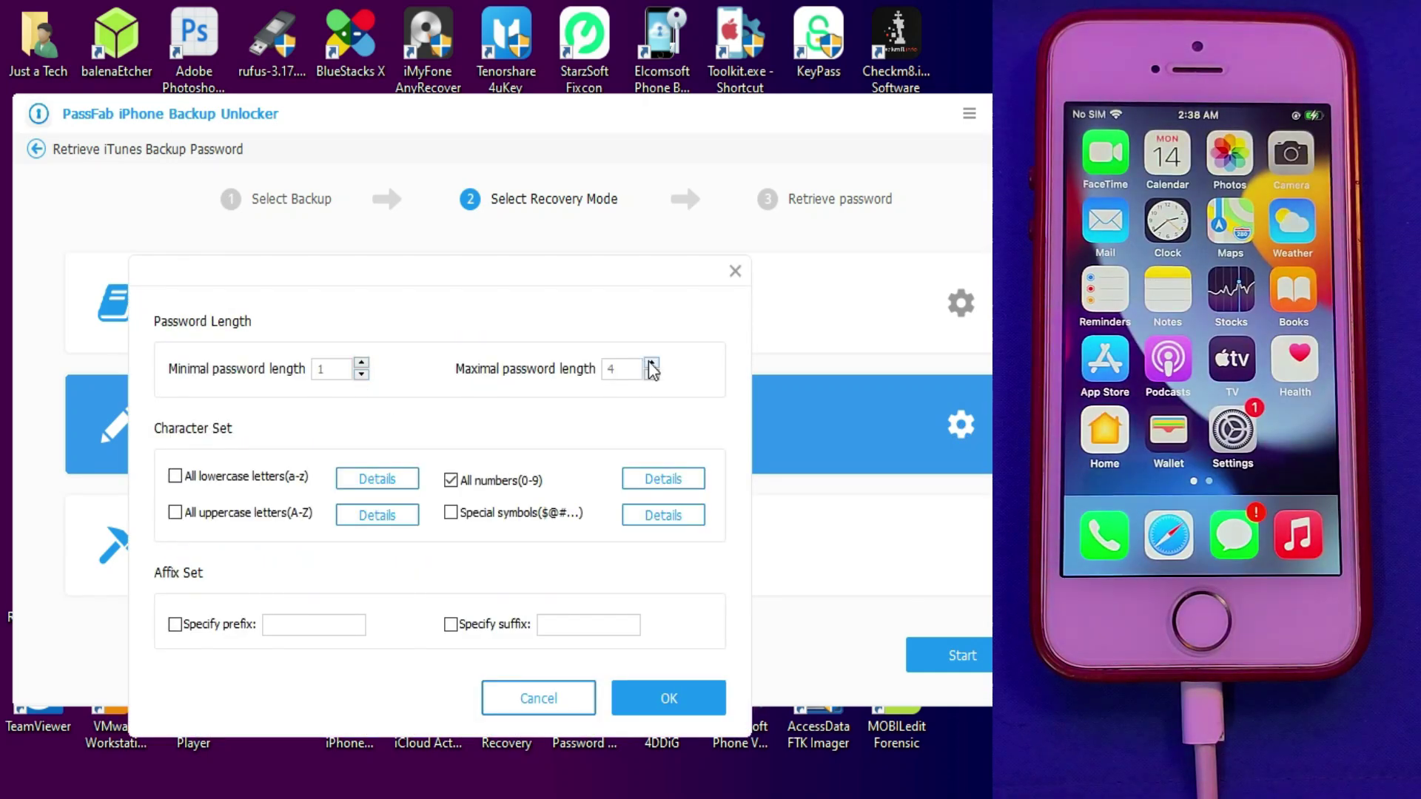
left_click(176, 477)
left_click(175, 512)
left_click(377, 515)
left_click(939, 509)
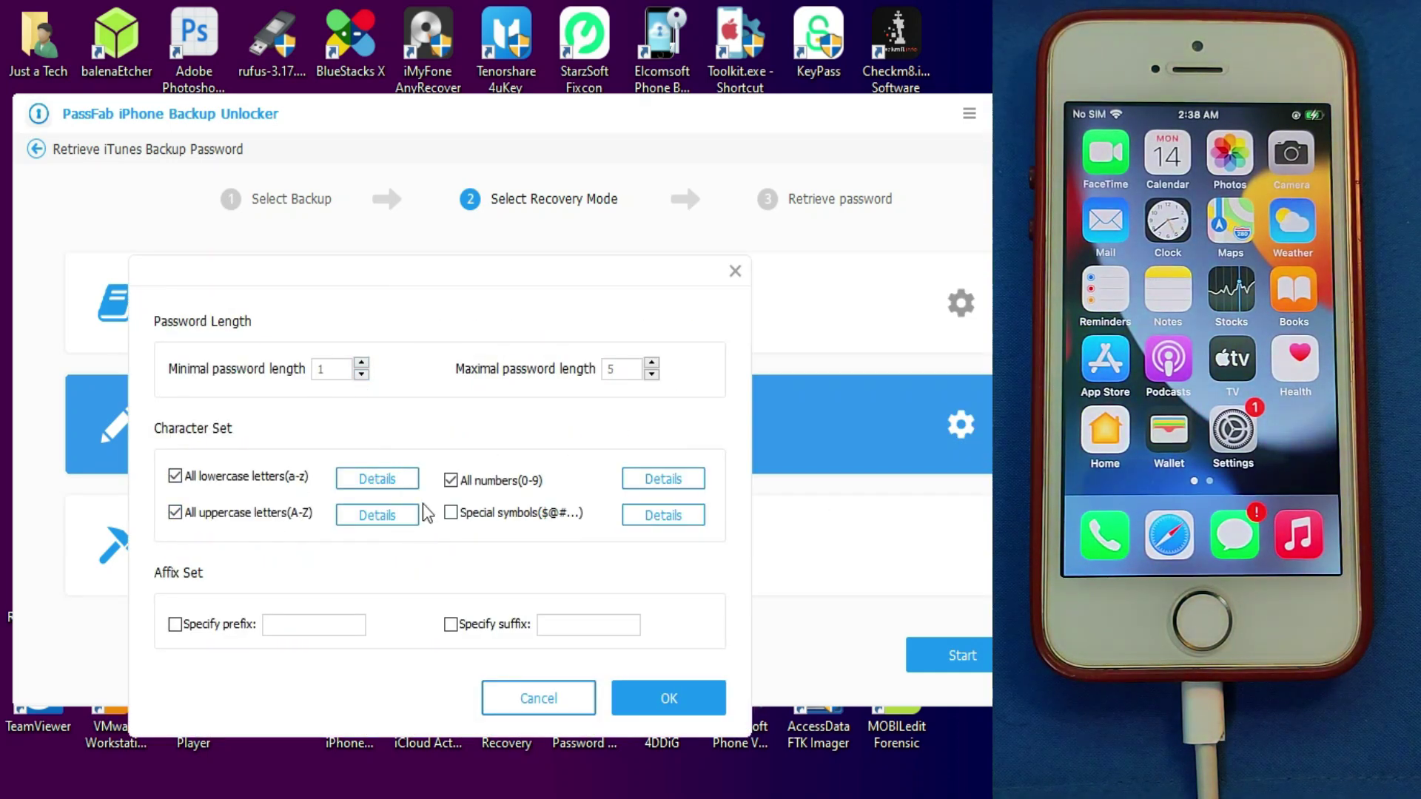
left_click(377, 479)
Add special symbols to the mask character sets, close the settings, and select Brute Force Attack
left_click(933, 509)
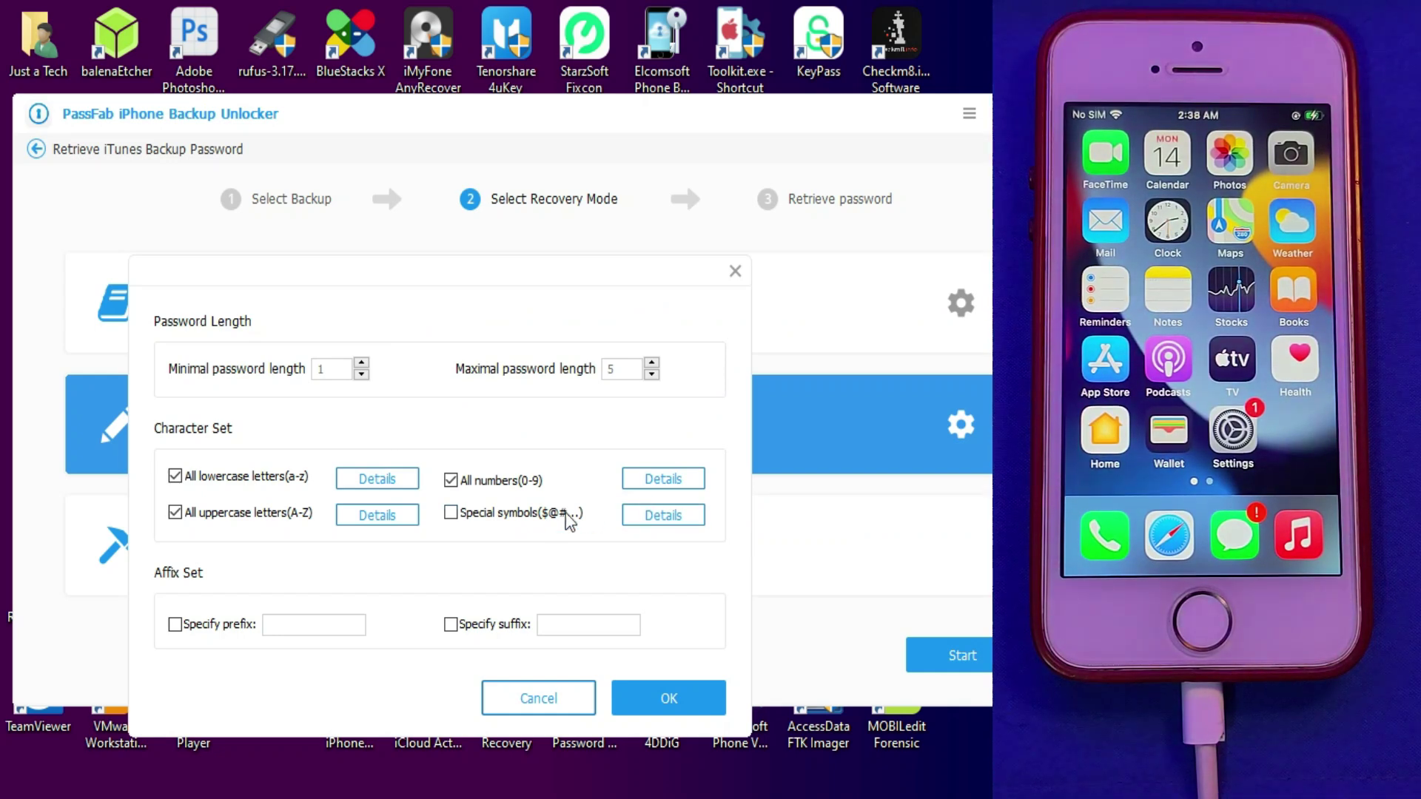
left_click(662, 515)
left_click(938, 510)
left_click(663, 515)
left_click(938, 510)
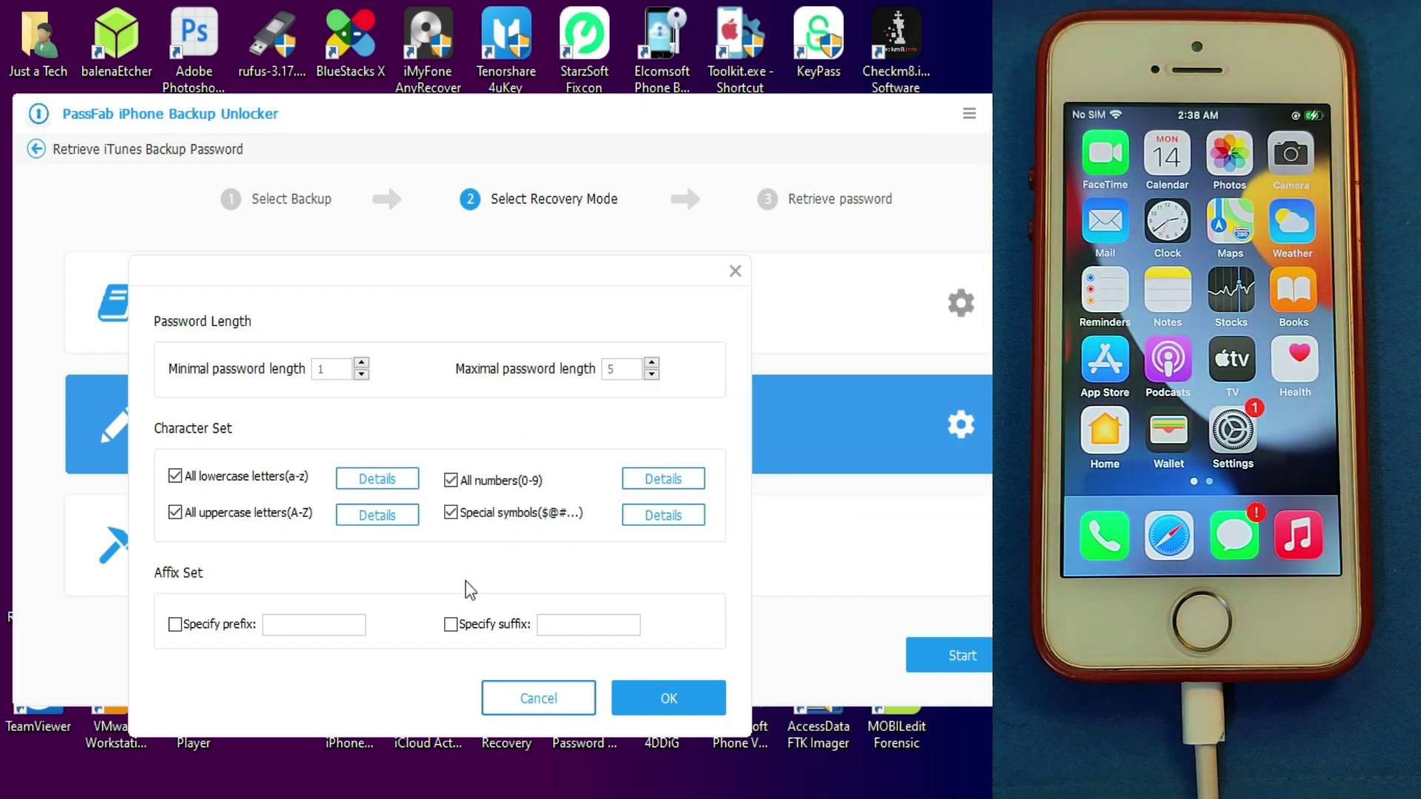
left_click(617, 692)
left_click(337, 551)
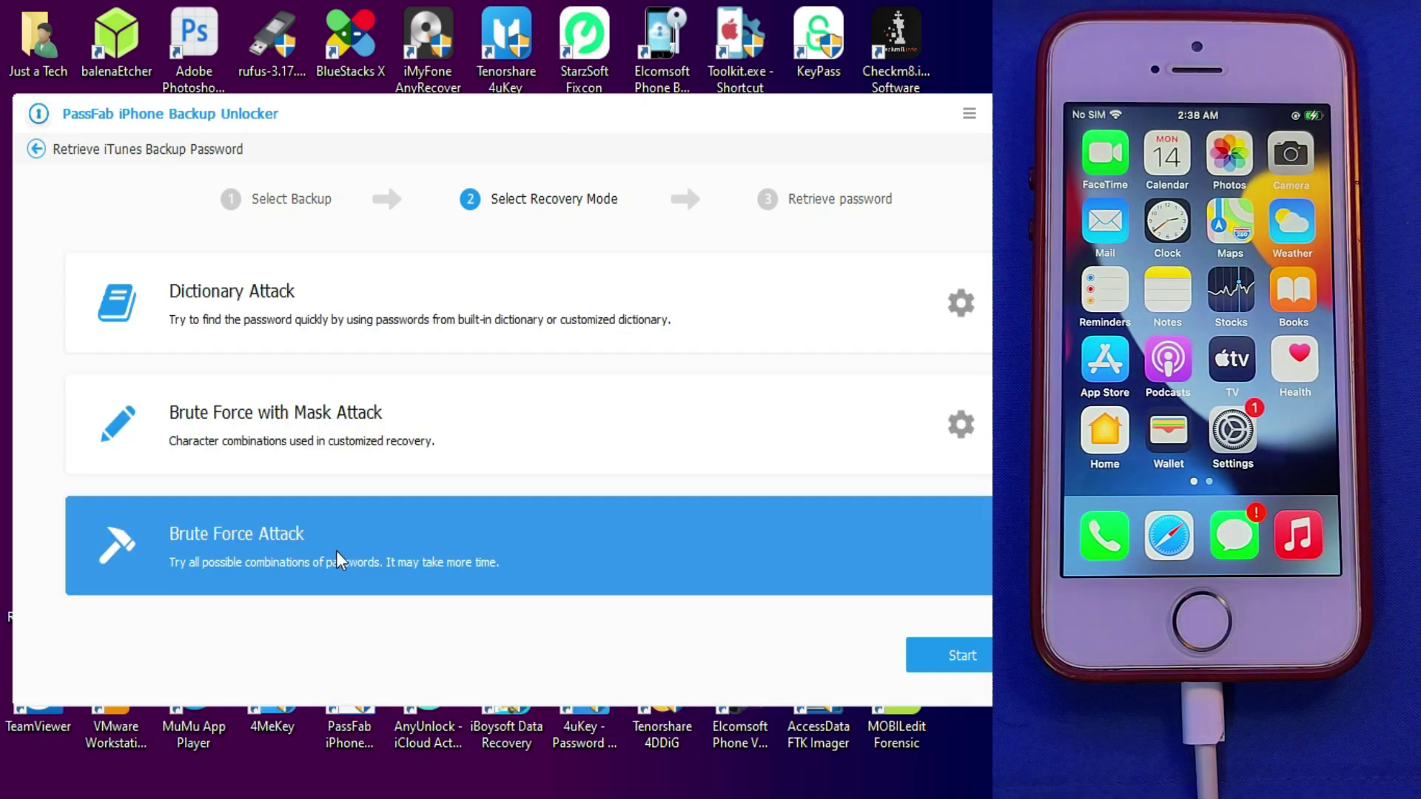
left_click(405, 308)
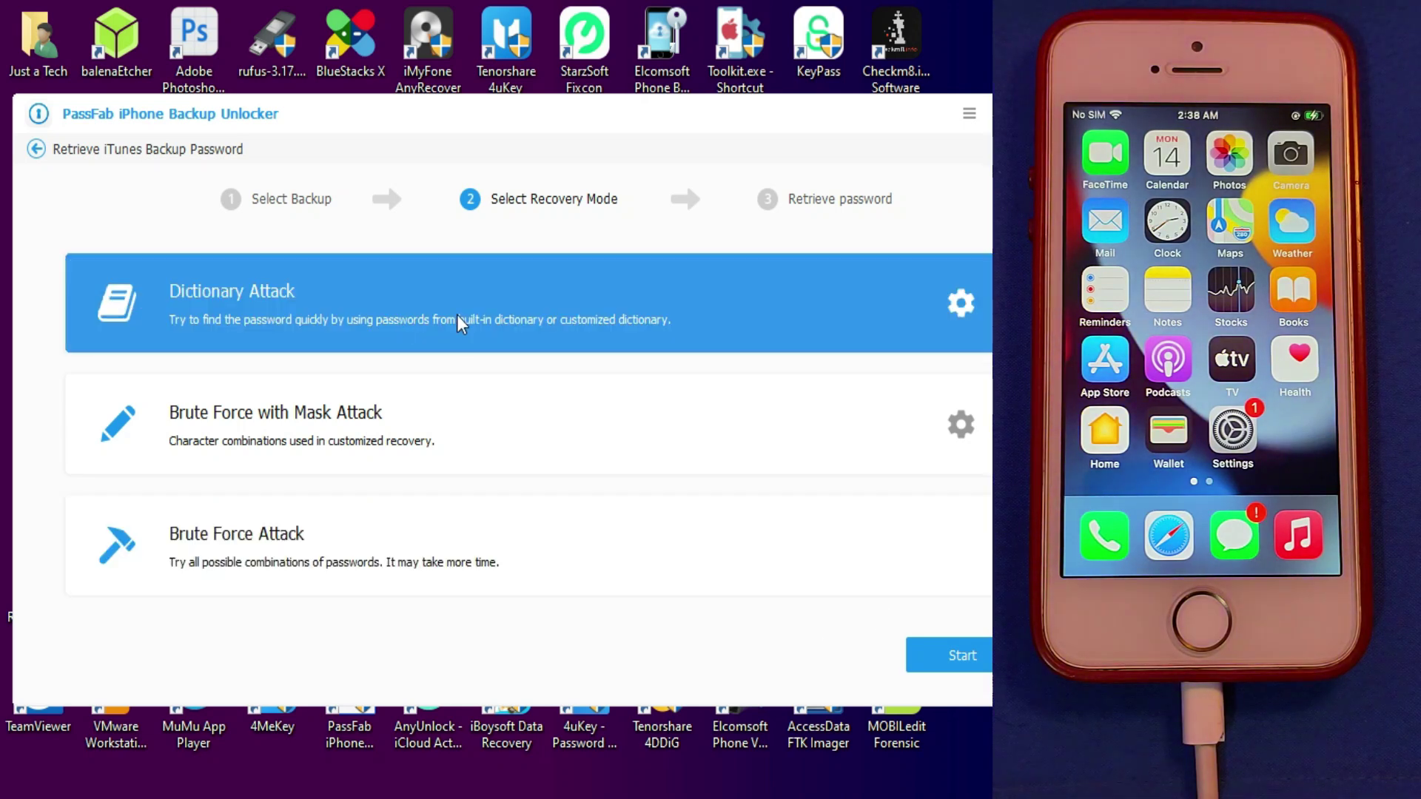
left_click(942, 654)
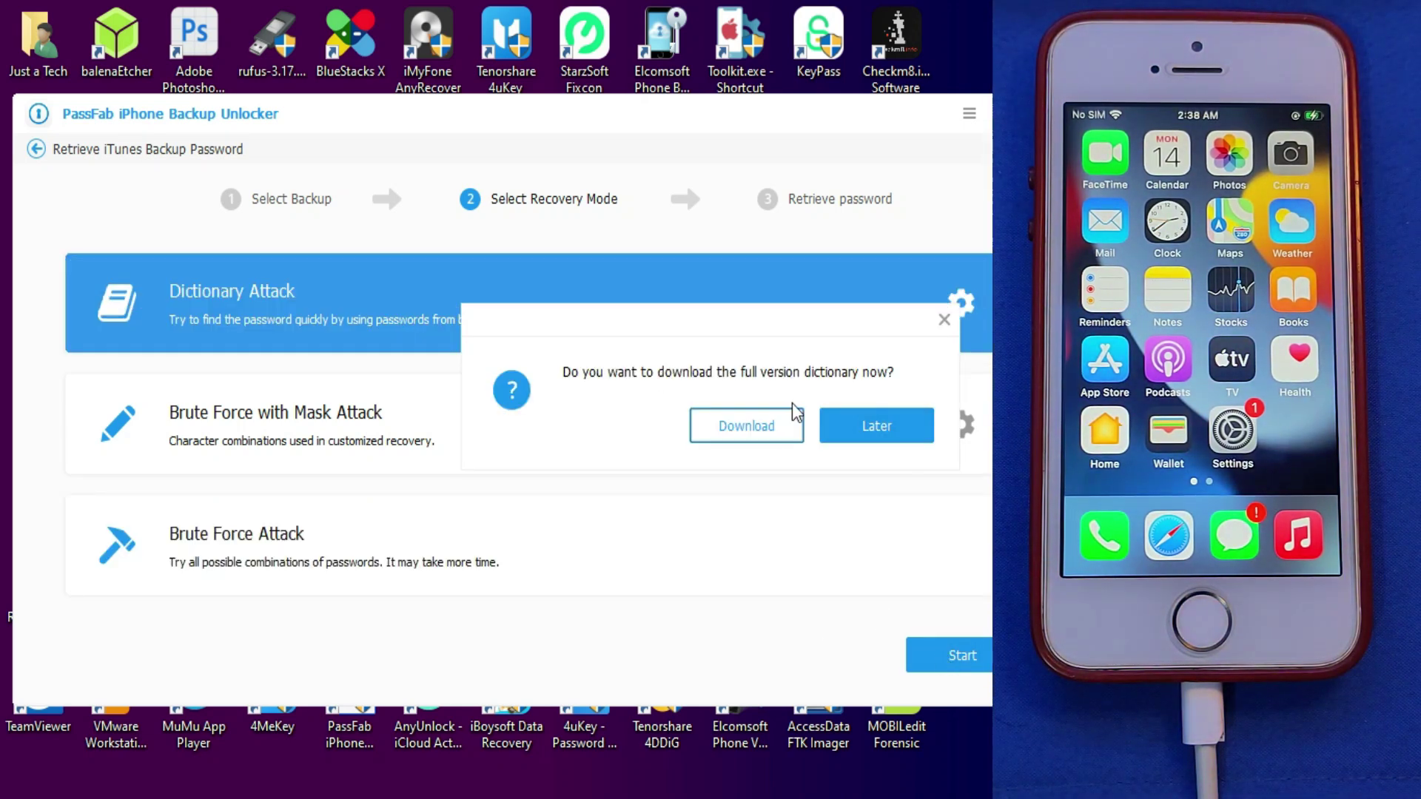
left_click(823, 424)
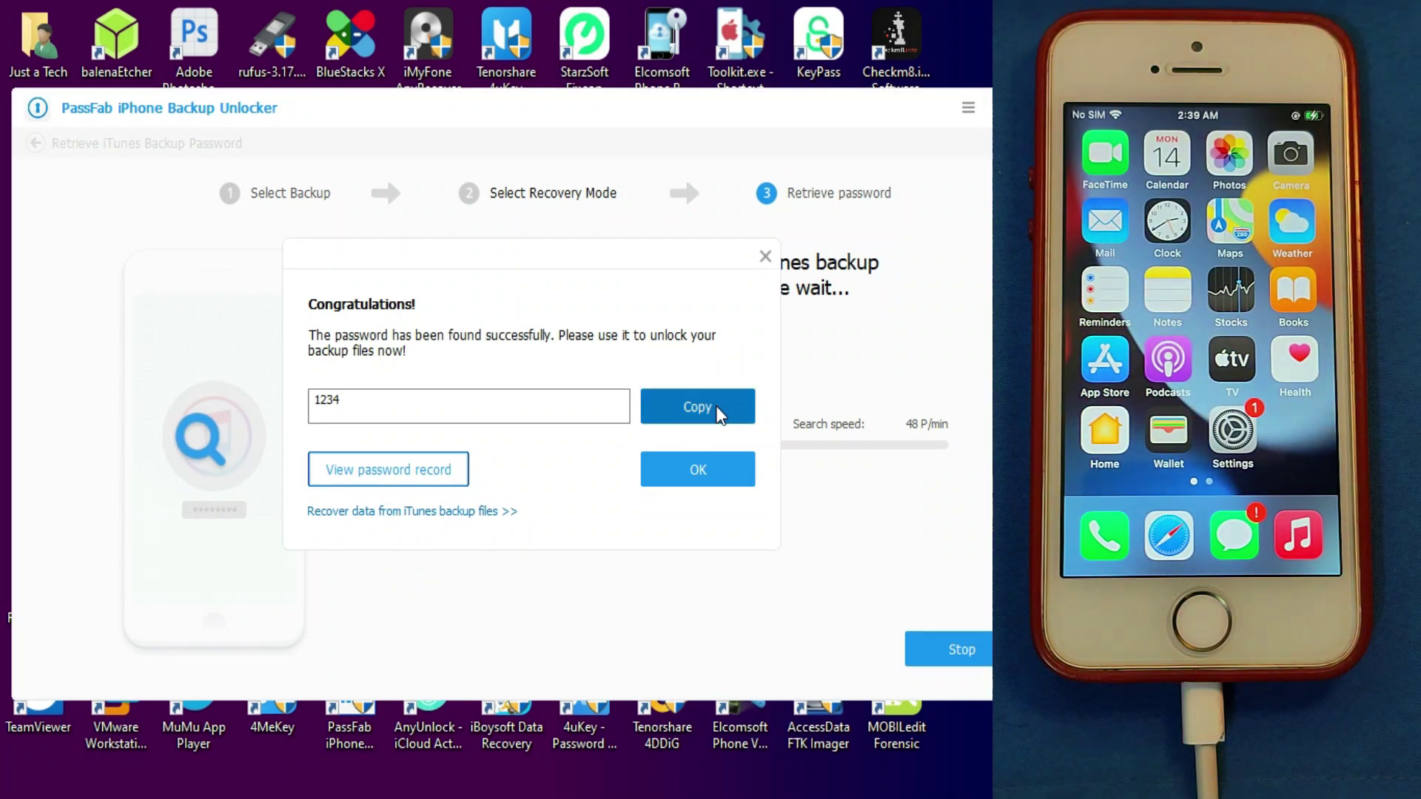
left_click(446, 471)
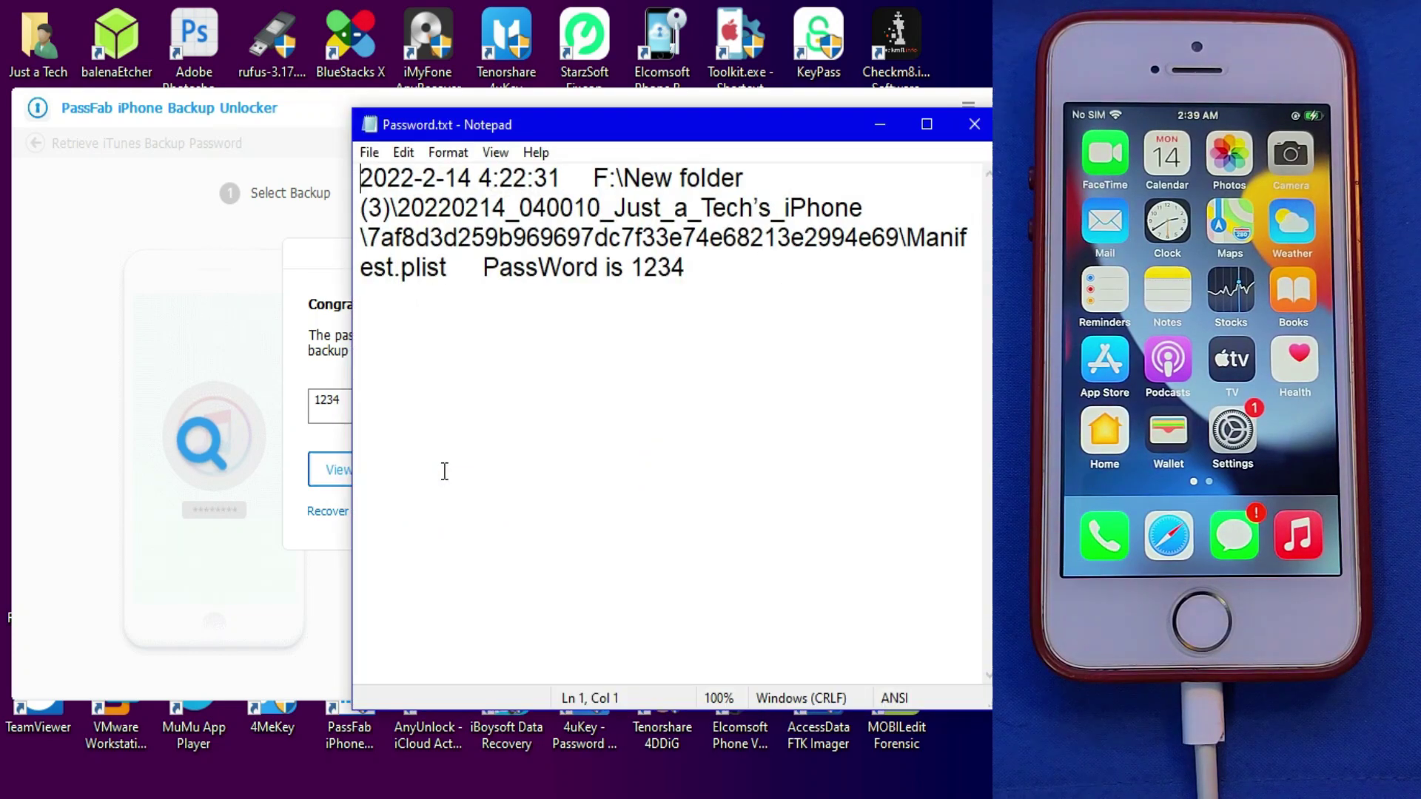
double_click(720, 137)
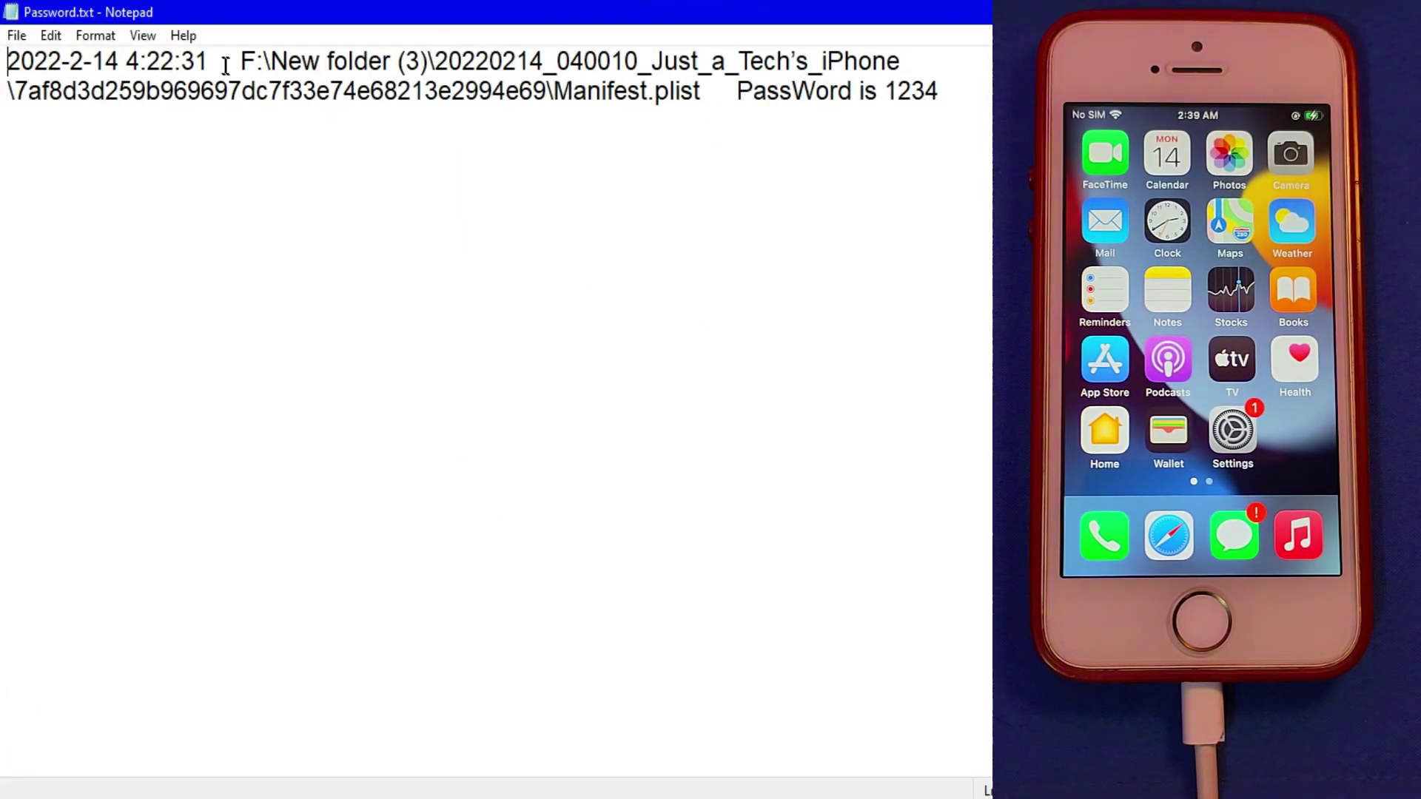
key("ctrl+End")
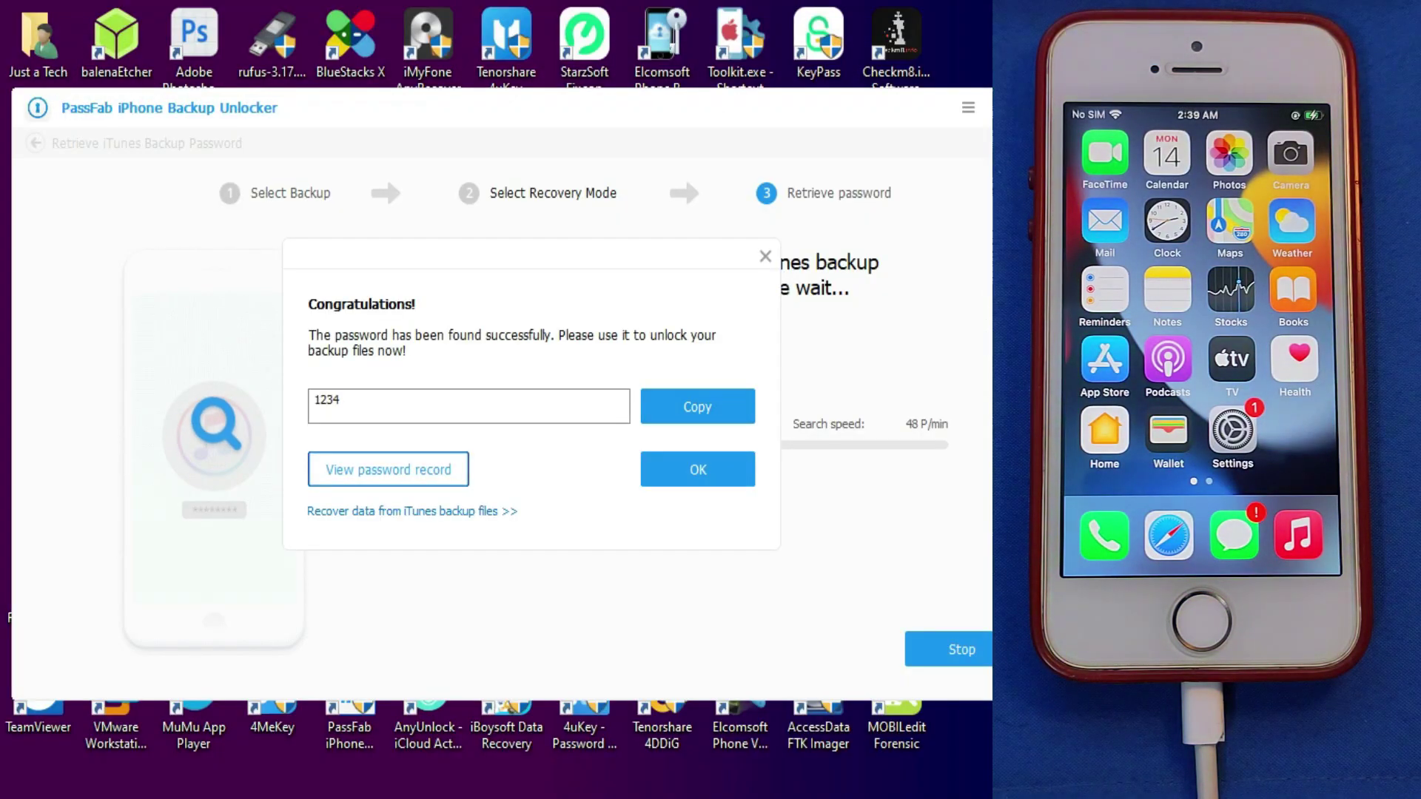
key("super")
type("itunes")
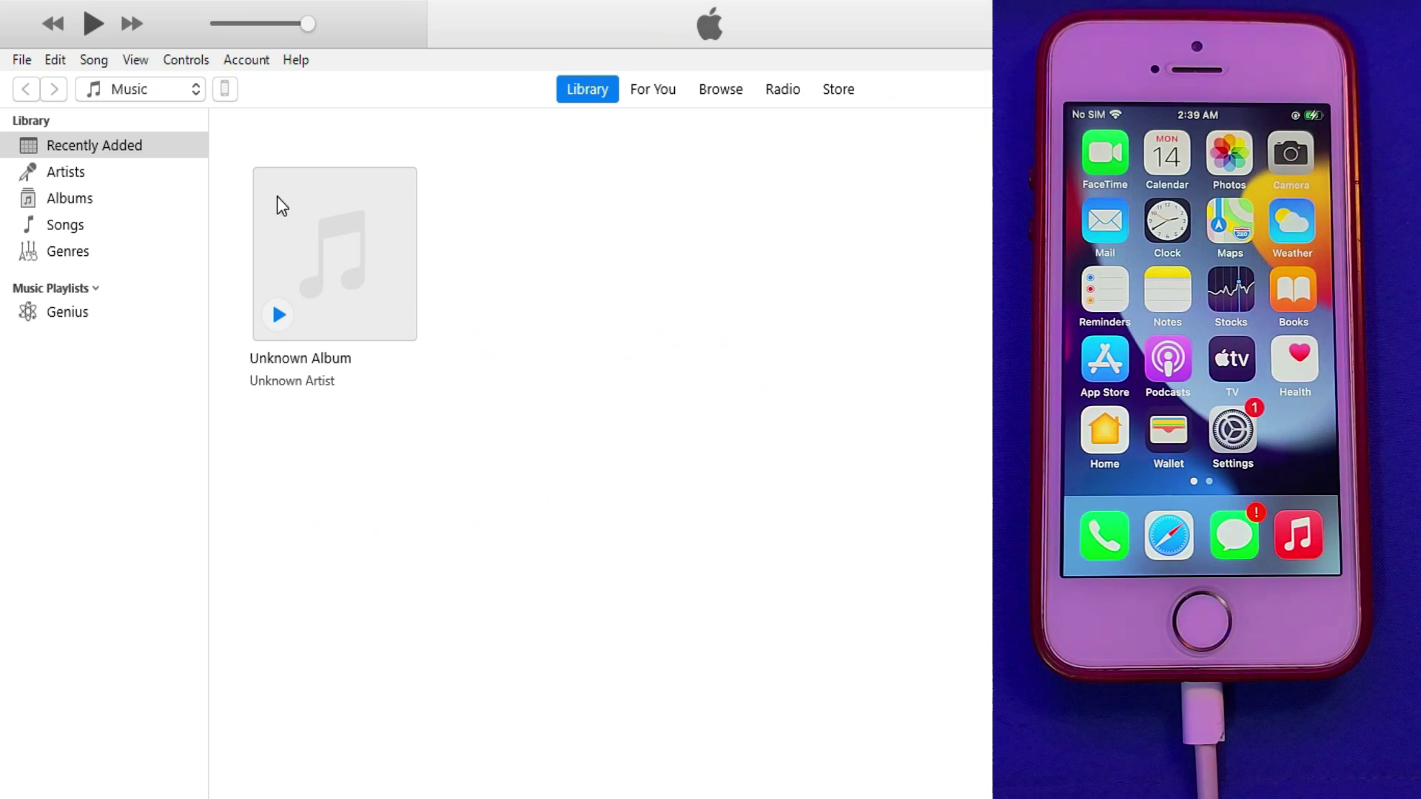
left_click(225, 89)
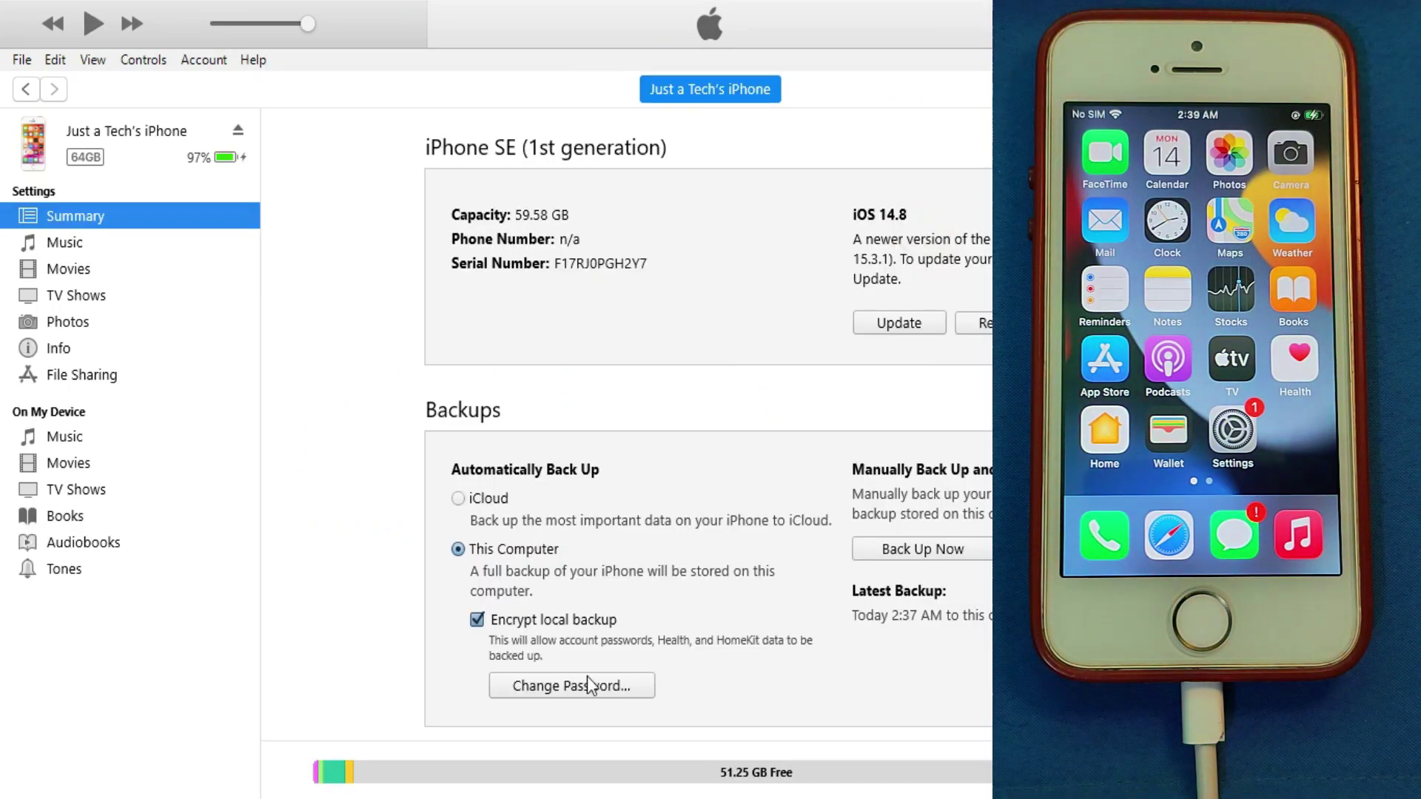
left_click(589, 679)
left_click(756, 278)
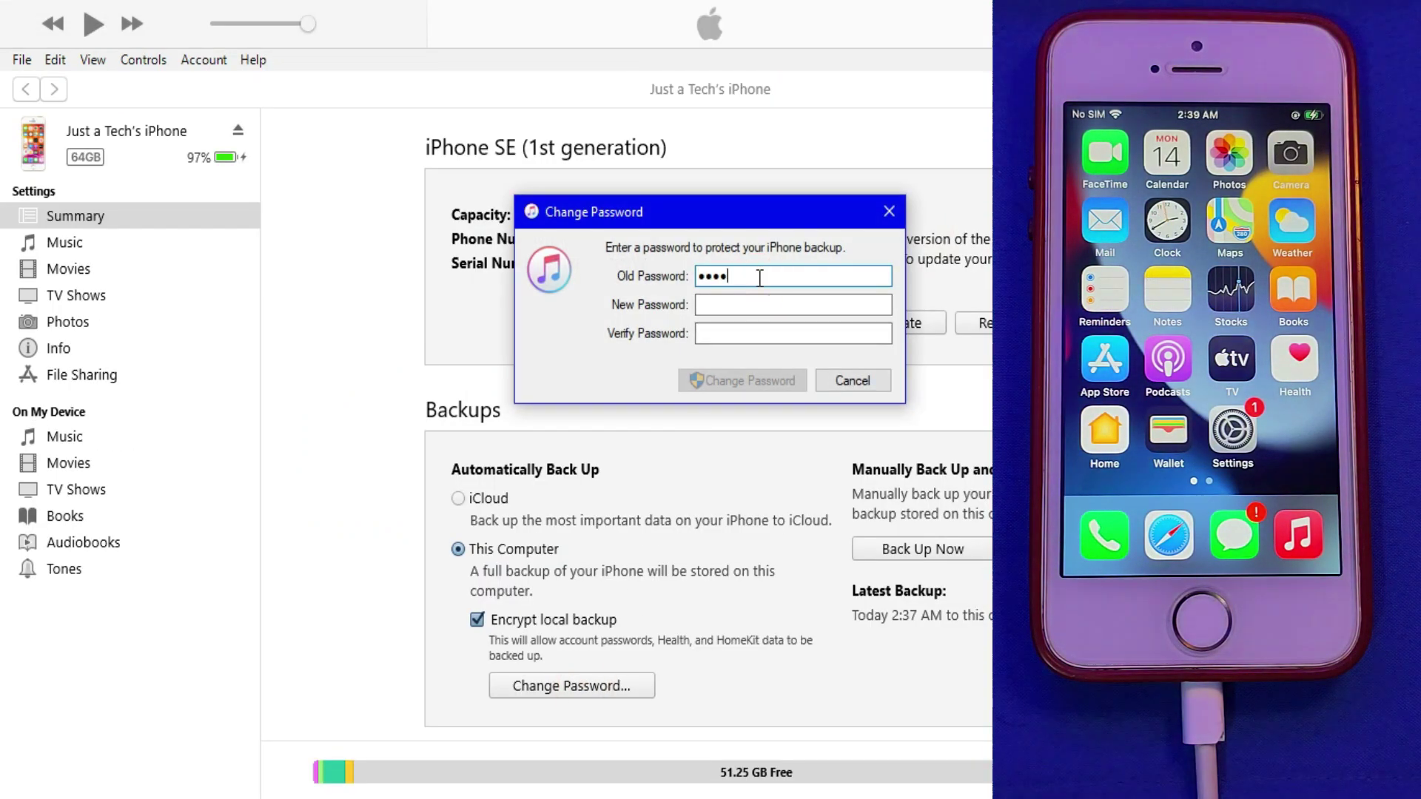
left_click(756, 305)
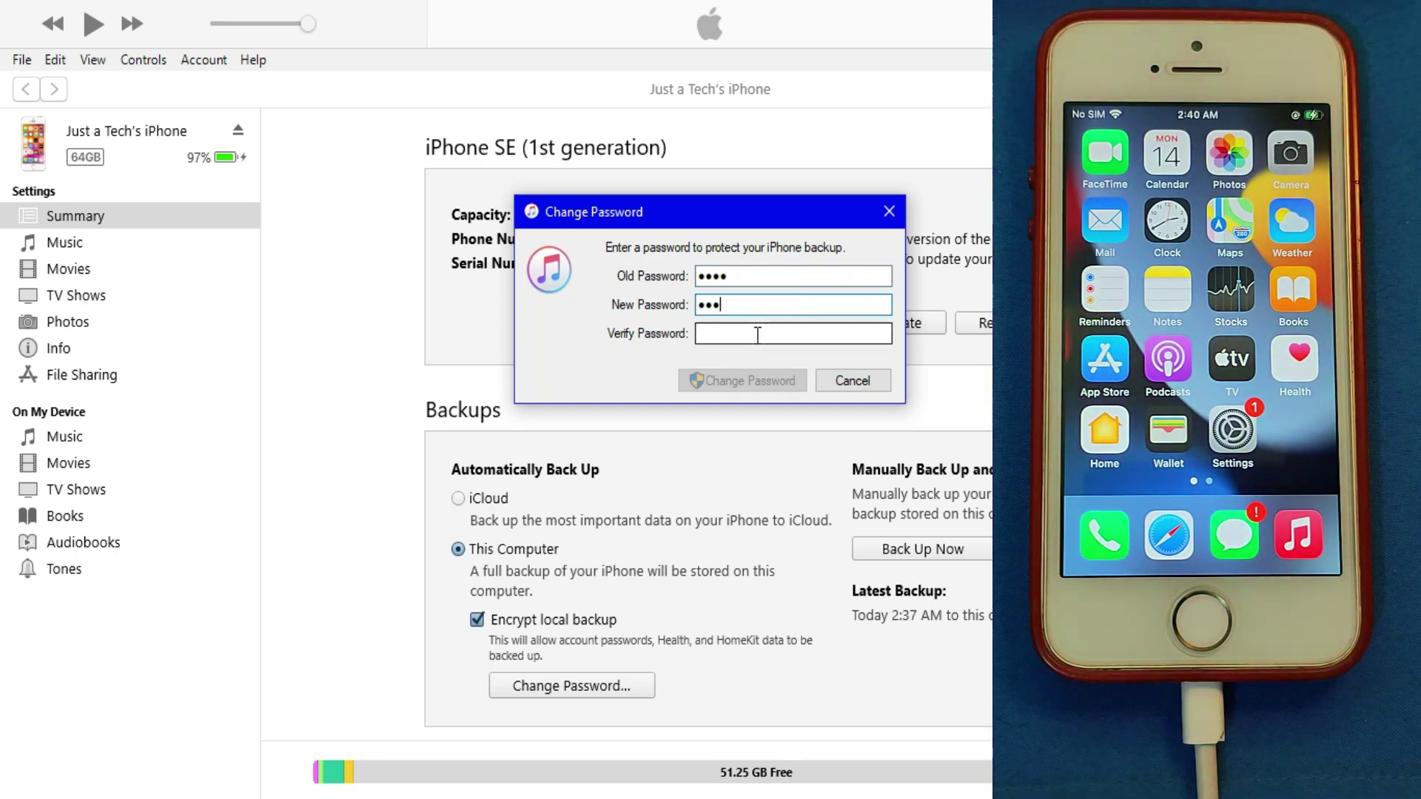
left_click(756, 333)
left_click(785, 382)
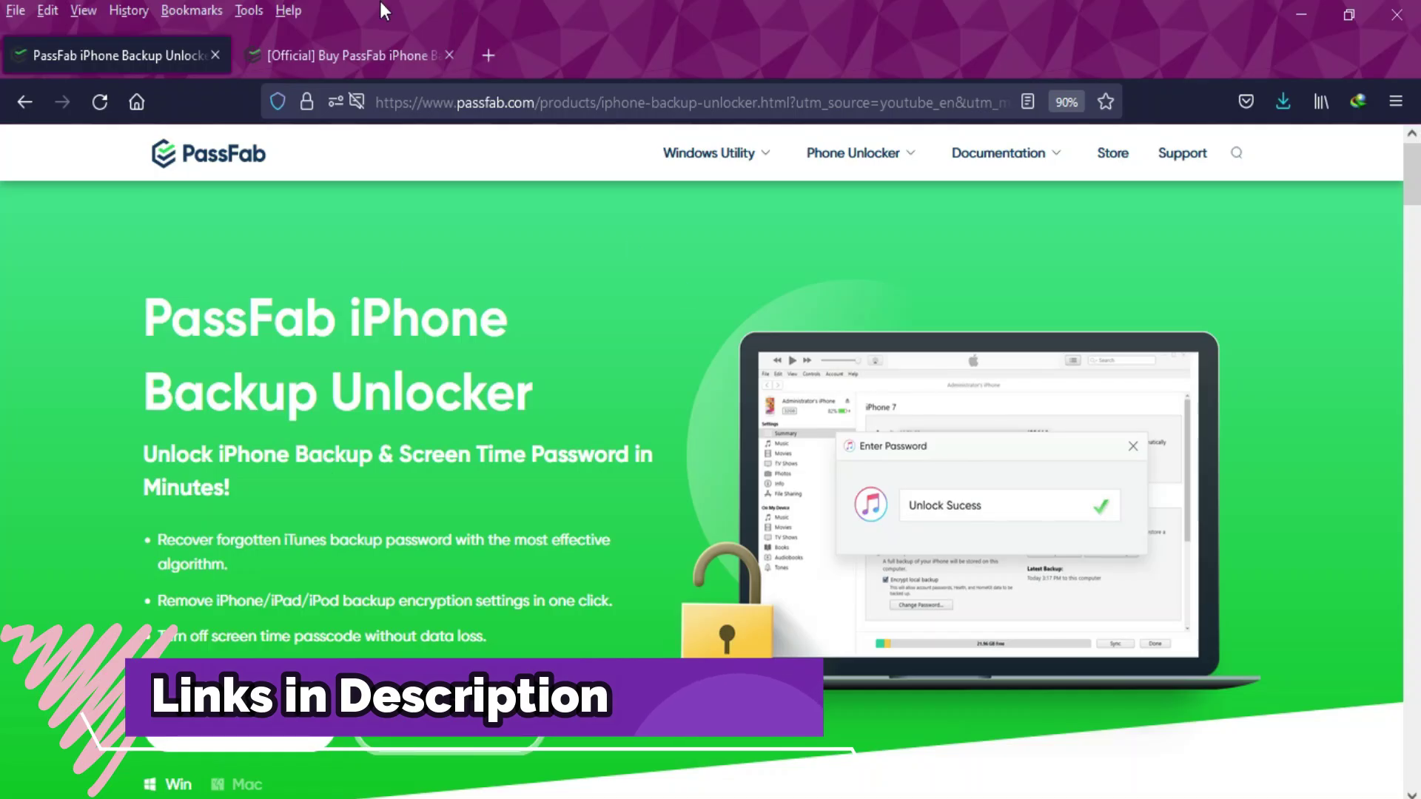
View the PassFab monthly, yearly and lifetime licence prices, then return to the Backup Unlocker product page
left_click(363, 56)
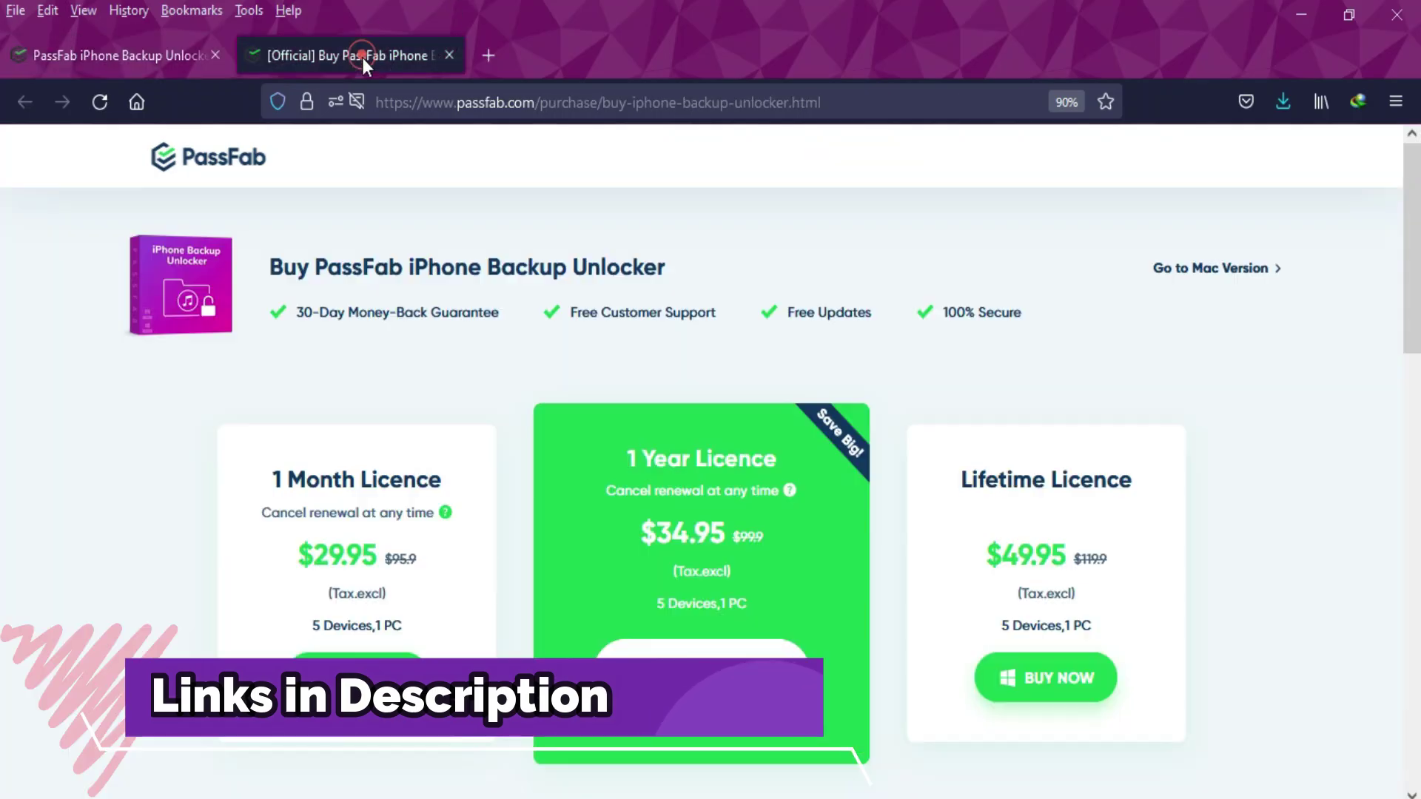
left_click(140, 47)
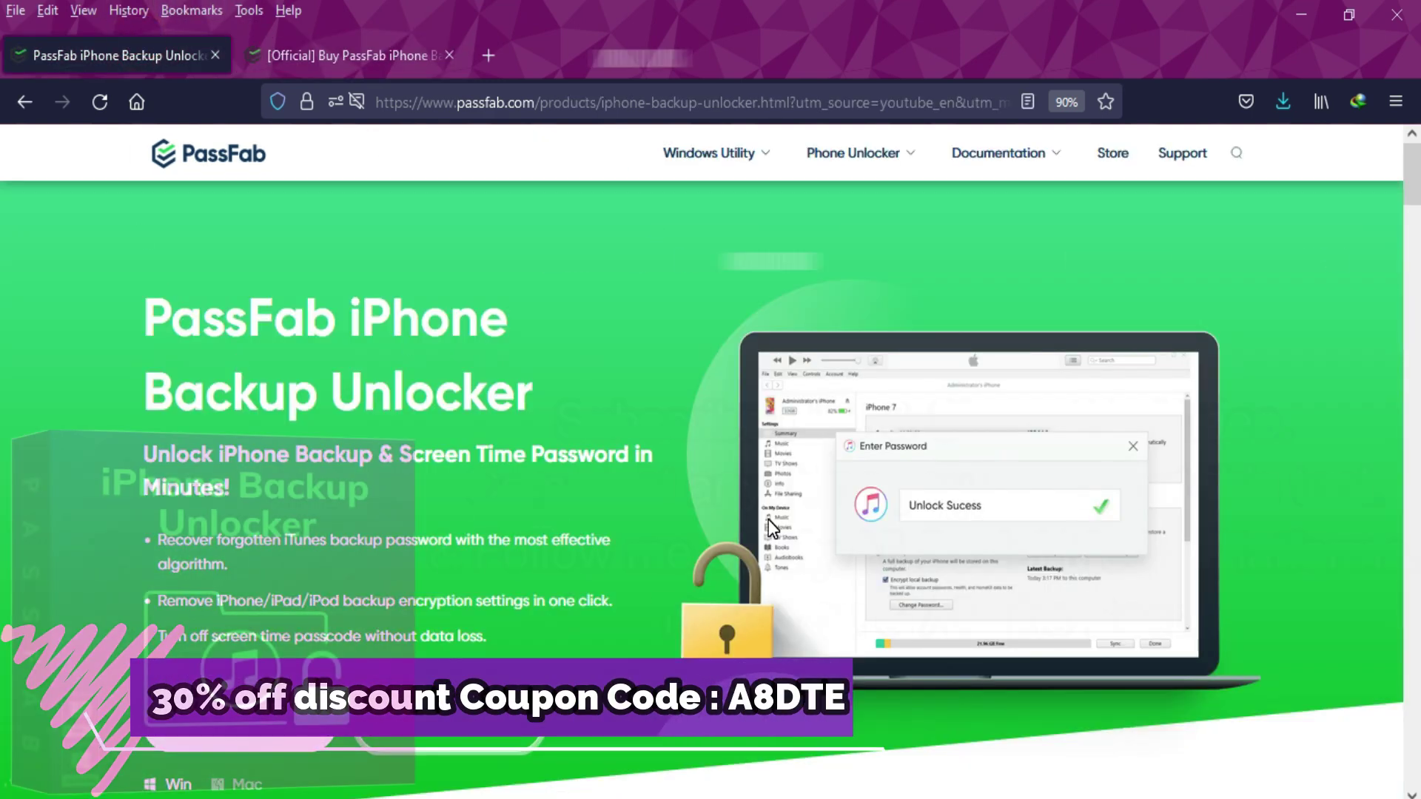